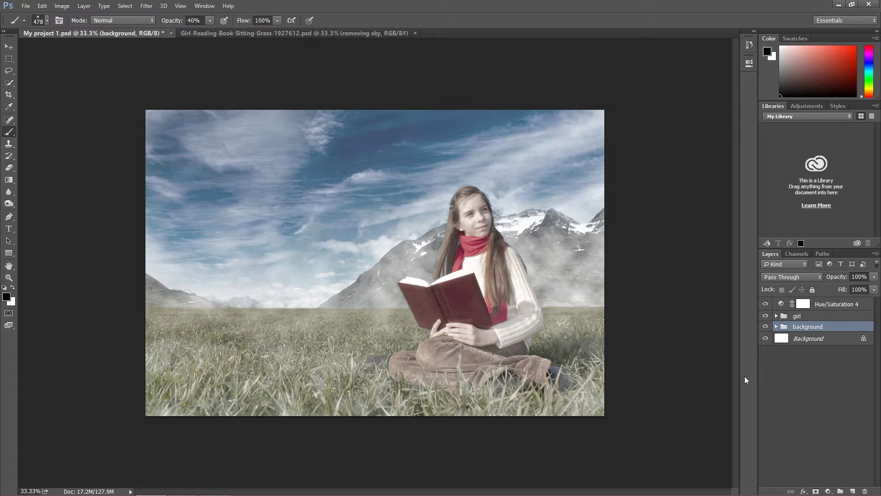
Inside the background group, group the sky, mountains and both Hue/Saturation layers as 'sky/mountains'.
{"action": "left_click", "coordinate": [776, 327]}
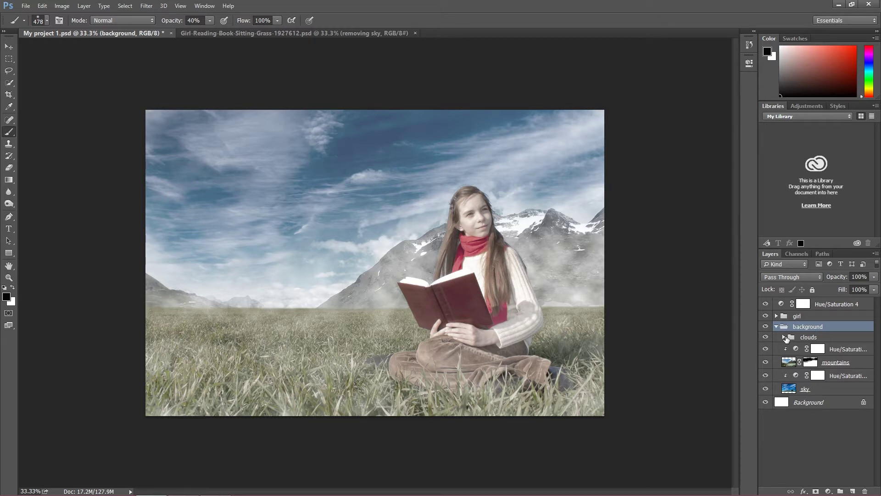
{"action": "left_click", "coordinate": [840, 349]}
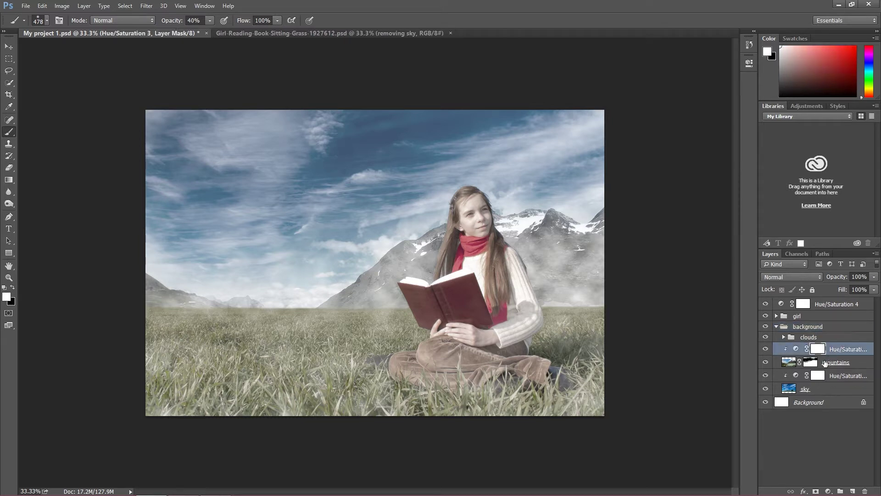
{"action": "left_click", "coordinate": [829, 388], "text": "ctrl"}
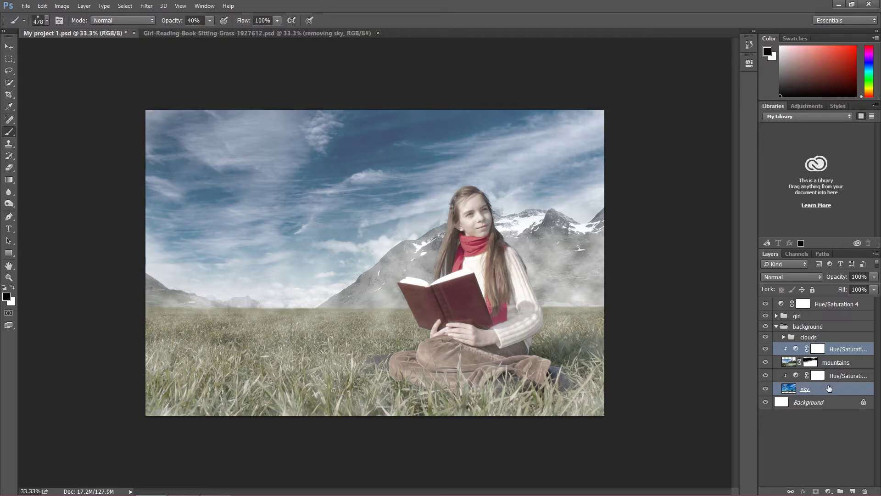
{"action": "left_click", "coordinate": [840, 367], "text": "ctrl"}
{"action": "left_click", "coordinate": [841, 376], "text": "ctrl"}
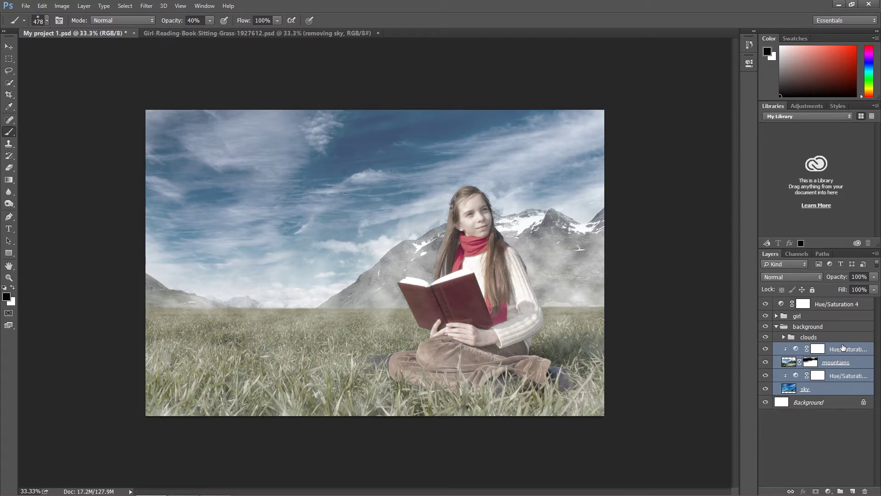
{"action": "key", "text": "ctrl+g"}
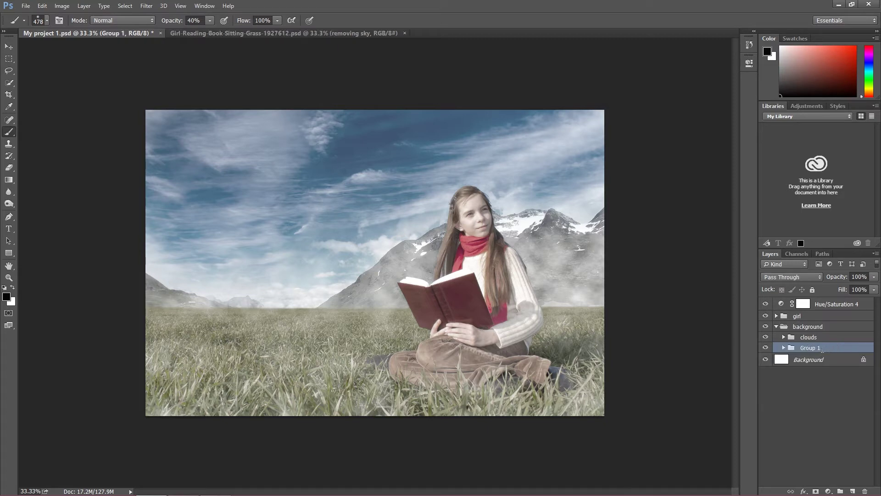
{"action": "double_click", "coordinate": [822, 349]}
{"action": "type", "text": "sky/mountains"}
{"action": "key", "text": "Return"}
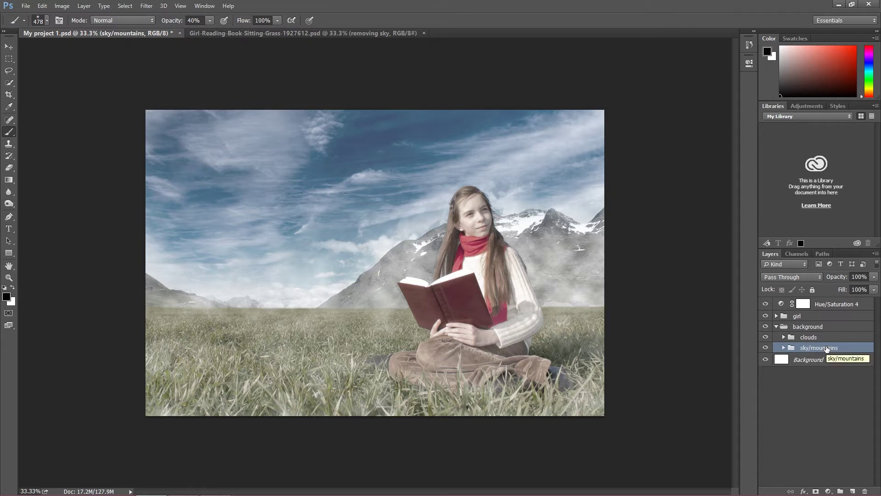
{"action": "left_click", "coordinate": [776, 326]}
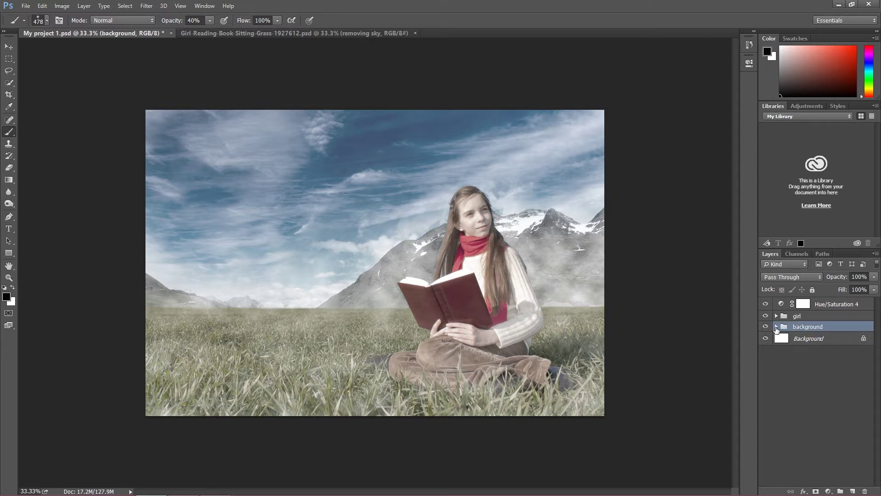
Rename the girl group to 'foreground'.
{"action": "left_click", "coordinate": [777, 316]}
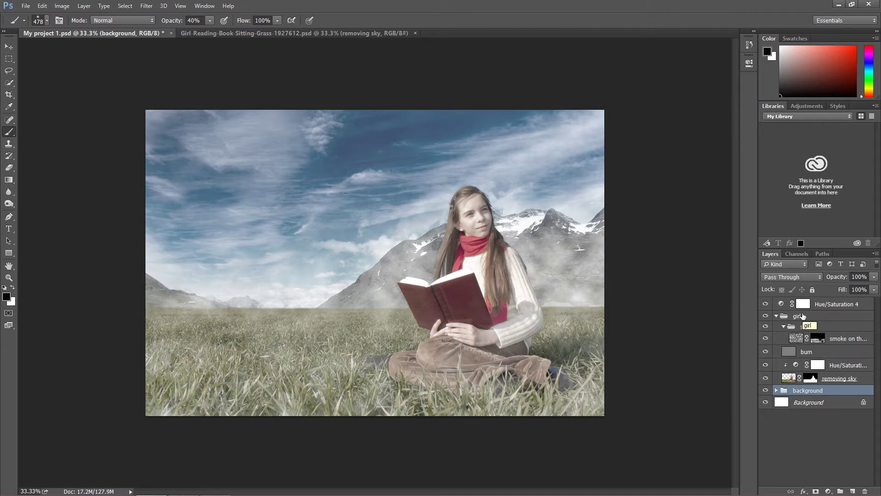
{"action": "left_click", "coordinate": [799, 316]}
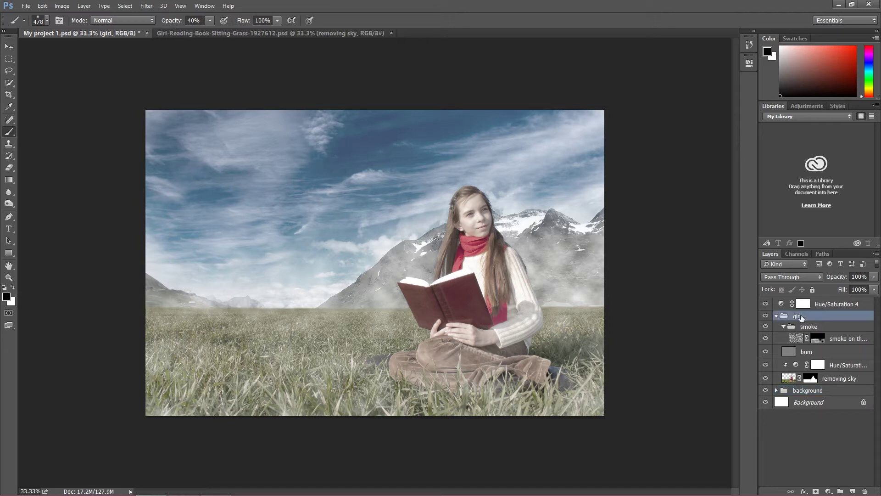
{"action": "double_click", "coordinate": [798, 316]}
{"action": "type", "text": "foreground"}
{"action": "key", "text": "Return"}
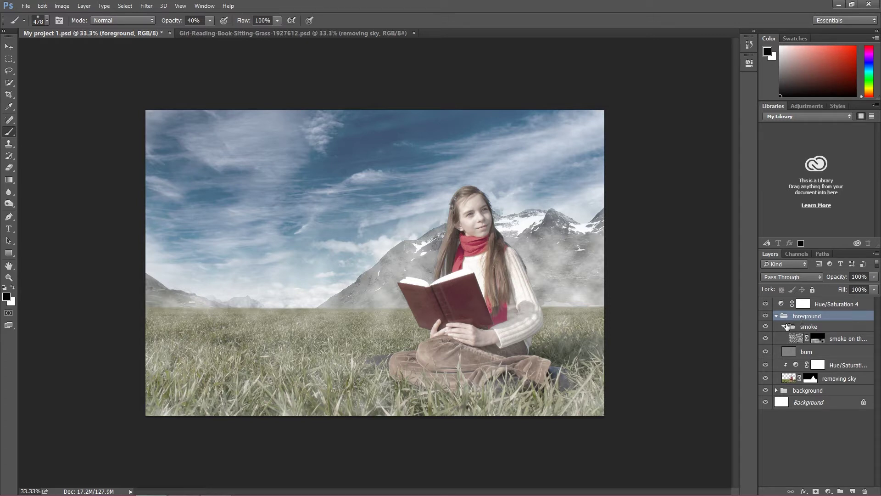
Group the removing sky, burn and Hue/Saturation layers into a new group named 'girl'.
{"action": "left_click", "coordinate": [842, 342]}
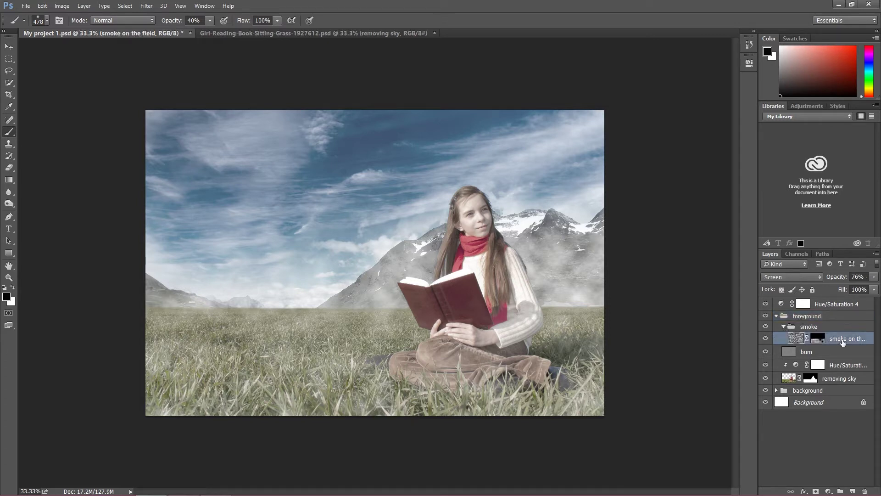
{"action": "left_click", "coordinate": [784, 327]}
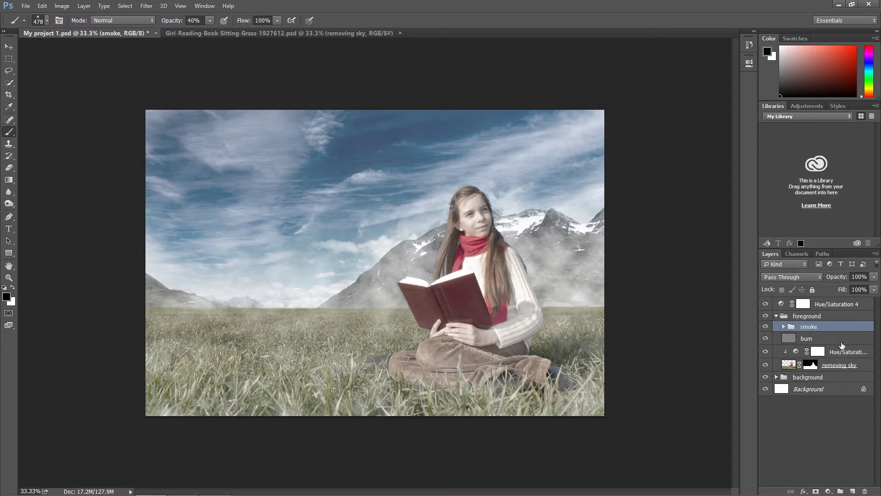
{"action": "left_click", "coordinate": [855, 366]}
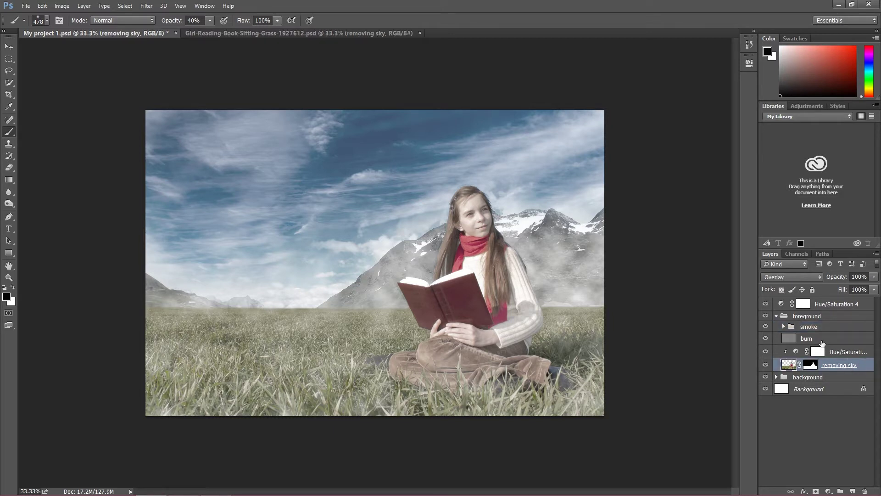
{"action": "left_click", "coordinate": [822, 339], "text": "ctrl"}
{"action": "left_click", "coordinate": [845, 352], "text": "ctrl"}
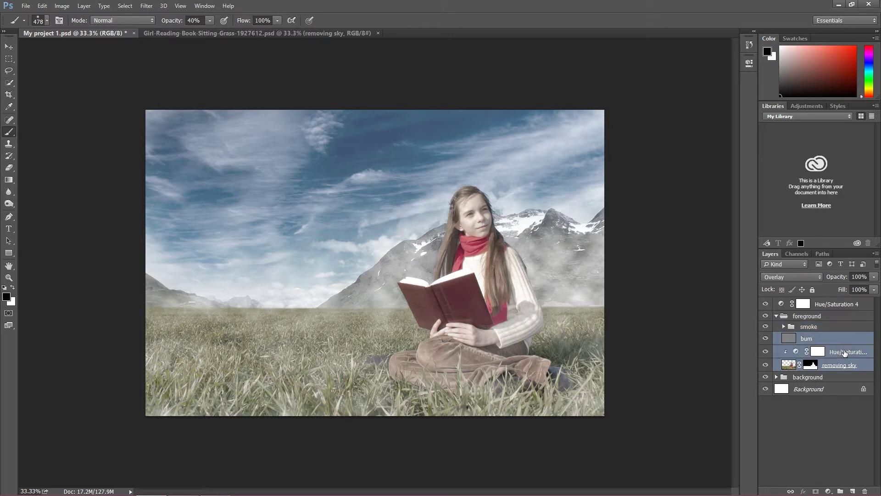
{"action": "key", "text": "ctrl+g"}
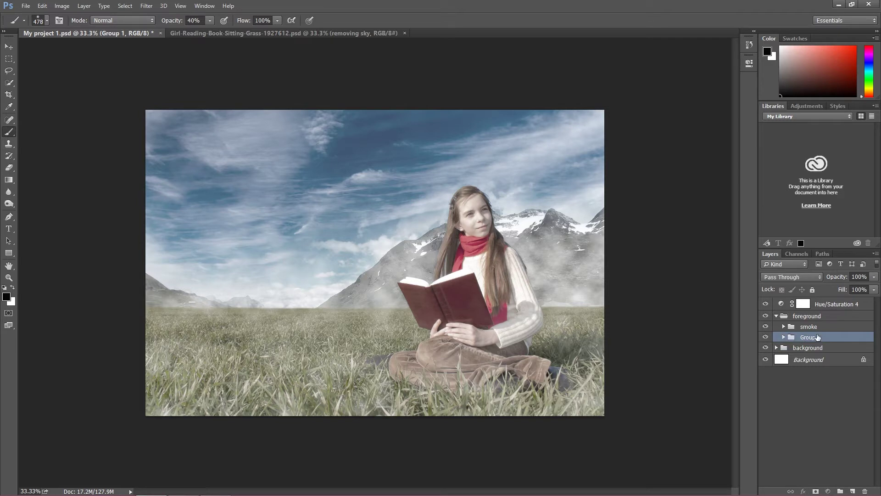
{"action": "double_click", "coordinate": [817, 337]}
{"action": "type", "text": "girl"}
{"action": "key", "text": "Return"}
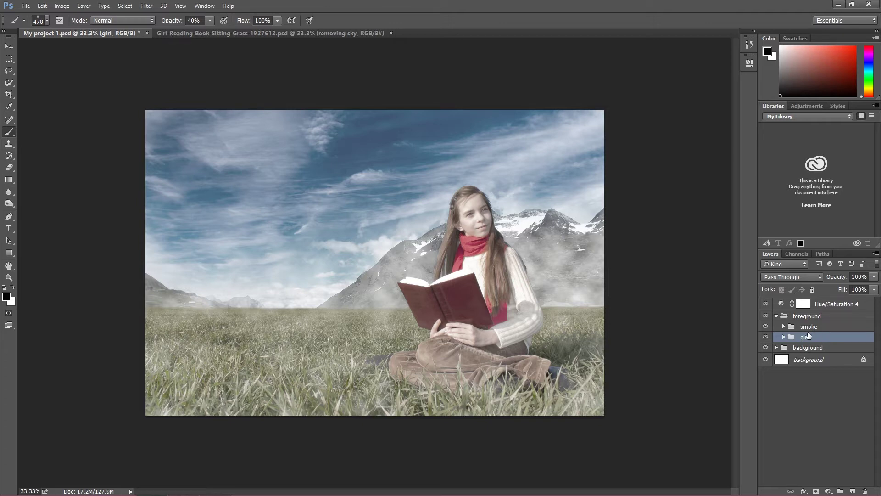
{"action": "left_click", "coordinate": [776, 317]}
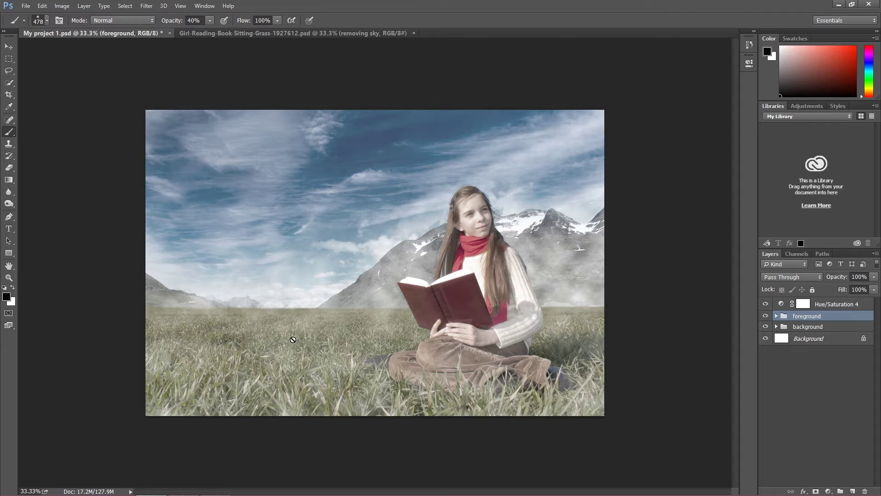
{"action": "left_click", "coordinate": [8, 46]}
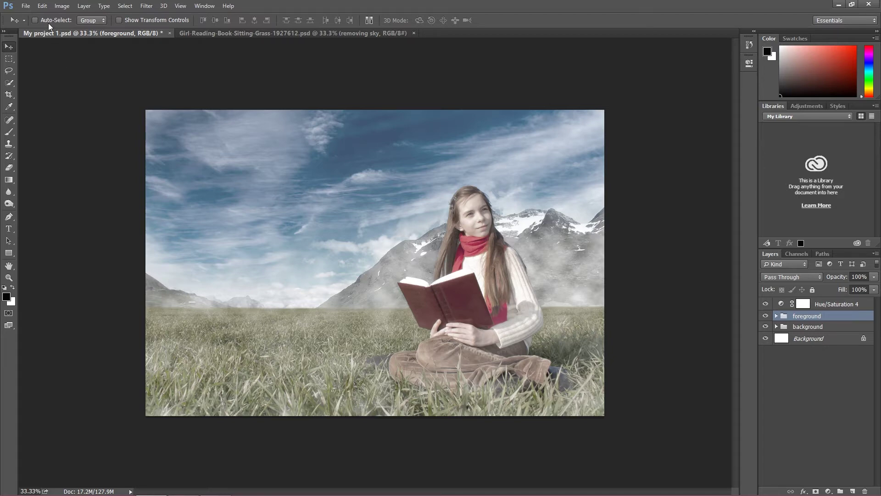
{"action": "left_click", "coordinate": [27, 6]}
Open baloon.jpg from the stocks folder as a new document.
{"action": "left_click", "coordinate": [39, 28]}
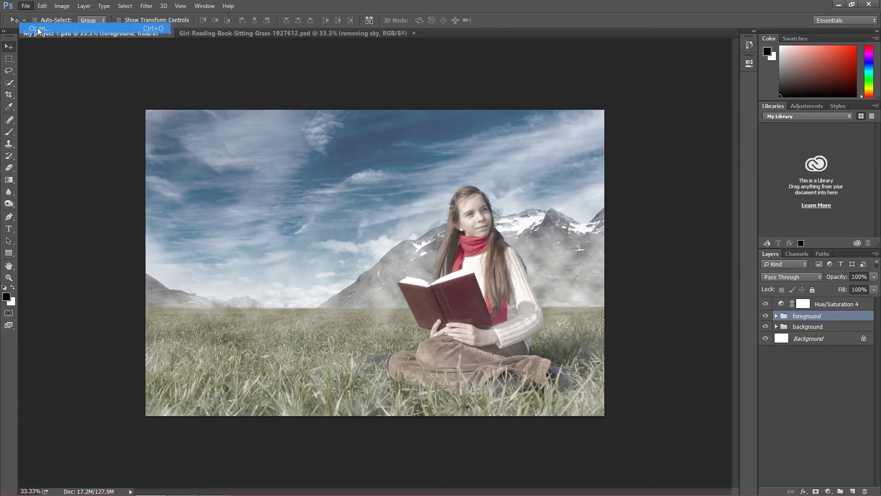
{"action": "left_click_drag", "start_coordinate": [428, 84], "coordinate": [432, 112]}
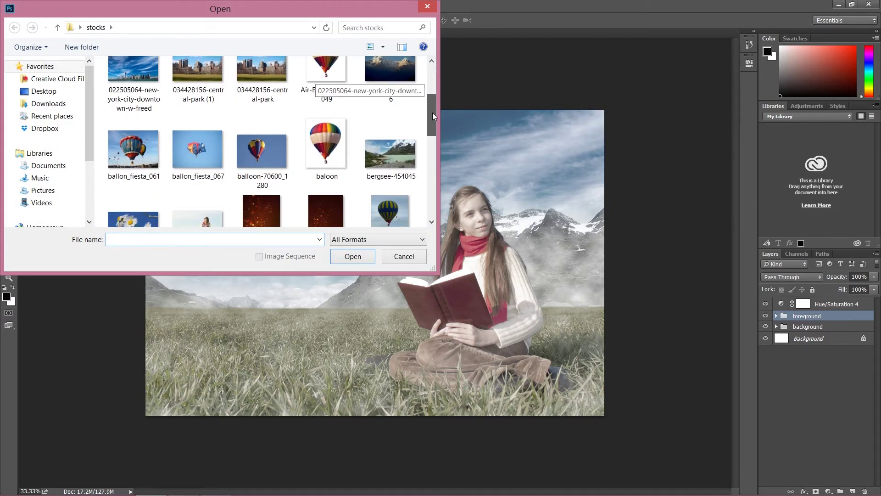
{"action": "left_click", "coordinate": [338, 157]}
{"action": "left_click", "coordinate": [349, 256]}
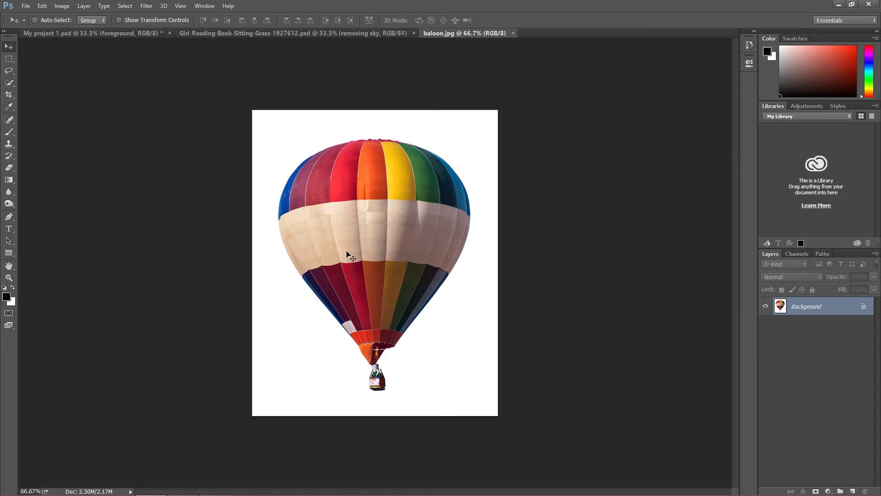
{"action": "left_click", "coordinate": [12, 83]}
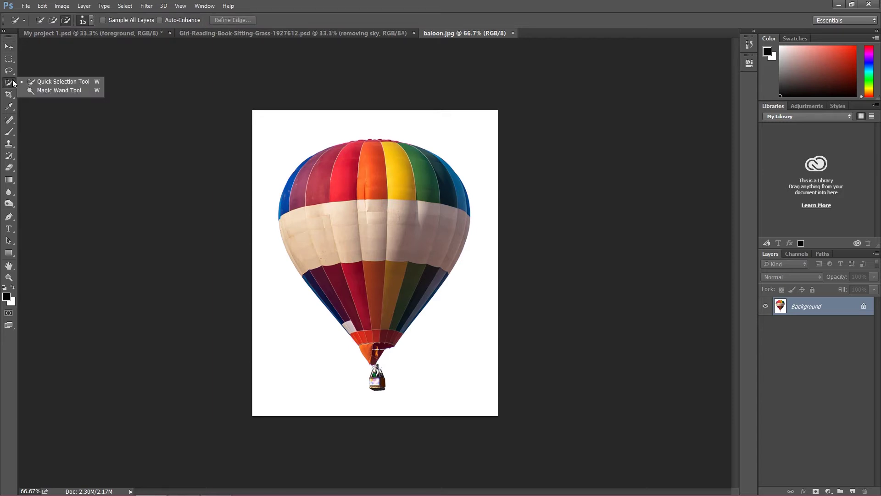
Select the whole balloon, including its basket, with Quick Selection in add mode.
{"action": "left_click", "coordinate": [37, 81]}
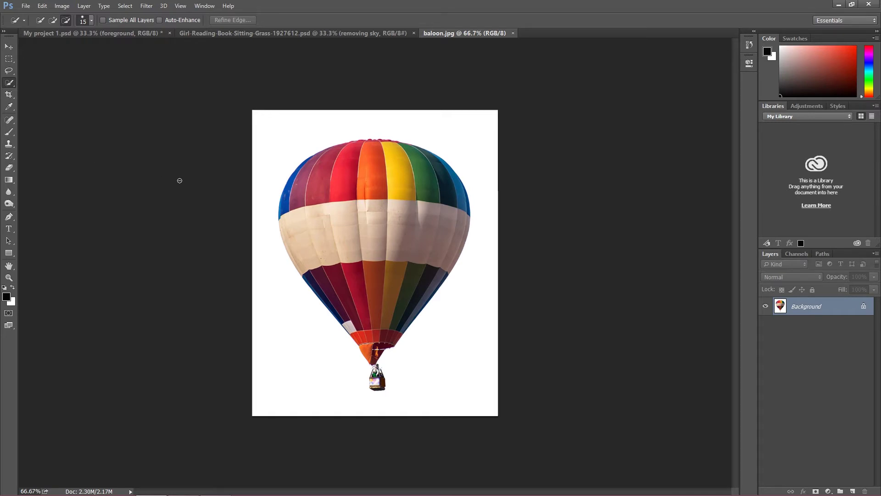
{"action": "left_click", "coordinate": [52, 21]}
{"action": "mouse_move", "coordinate": [404, 171]}
{"action": "left_mouse_down"}
{"action": "mouse_move", "coordinate": [331, 166]}
{"action": "mouse_move", "coordinate": [274, 197]}
{"action": "left_mouse_up"}
{"action": "left_click", "coordinate": [42, 6]}
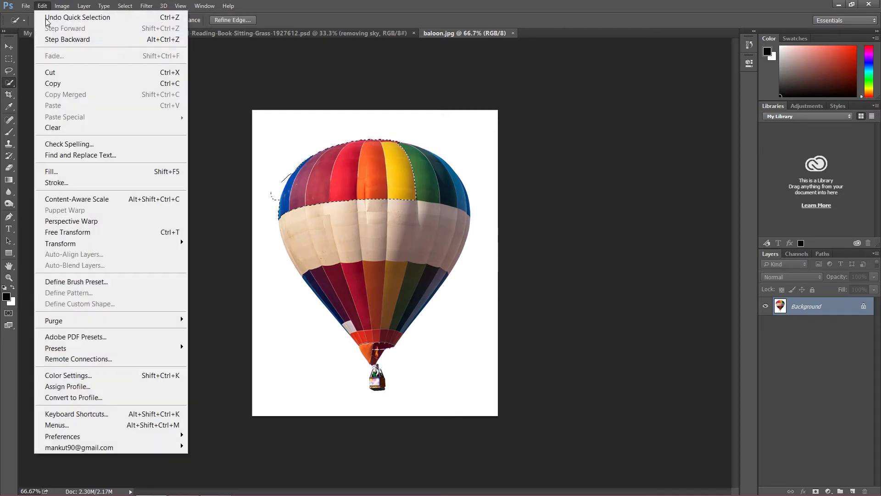
{"action": "left_click", "coordinate": [52, 35]}
{"action": "mouse_move", "coordinate": [344, 171]}
{"action": "left_mouse_down"}
{"action": "mouse_move", "coordinate": [310, 207]}
{"action": "mouse_move", "coordinate": [293, 190]}
{"action": "mouse_move", "coordinate": [294, 222]}
{"action": "left_mouse_up"}
{"action": "mouse_move", "coordinate": [322, 266]}
{"action": "left_mouse_down"}
{"action": "mouse_move", "coordinate": [348, 300]}
{"action": "mouse_move", "coordinate": [351, 328]}
{"action": "mouse_move", "coordinate": [366, 305]}
{"action": "mouse_move", "coordinate": [374, 211]}
{"action": "mouse_move", "coordinate": [389, 230]}
{"action": "mouse_move", "coordinate": [441, 177]}
{"action": "mouse_move", "coordinate": [399, 299]}
{"action": "mouse_move", "coordinate": [409, 303]}
{"action": "mouse_move", "coordinate": [374, 352]}
{"action": "left_mouse_up"}
{"action": "key", "text": "ctrl+plus"}
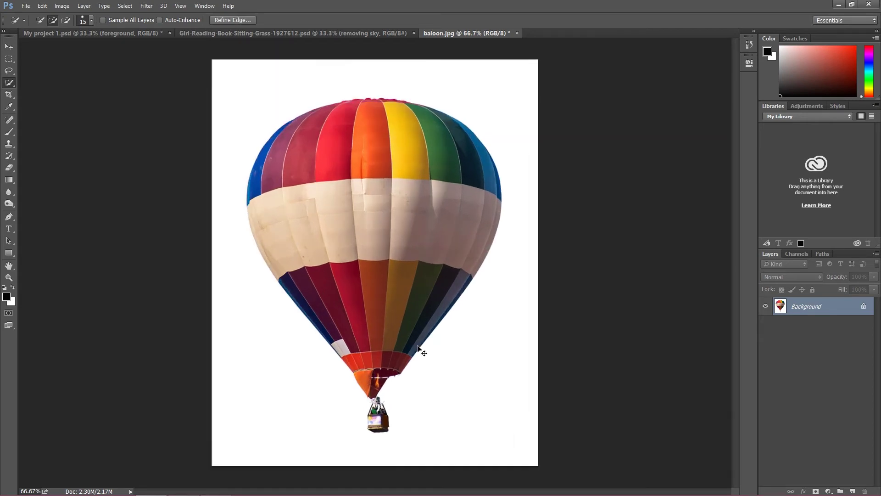
{"action": "key", "text": "ctrl+plus"}
{"action": "scroll", "coordinate": [375, 300], "scroll_direction": "down", "scroll_amount": 5}
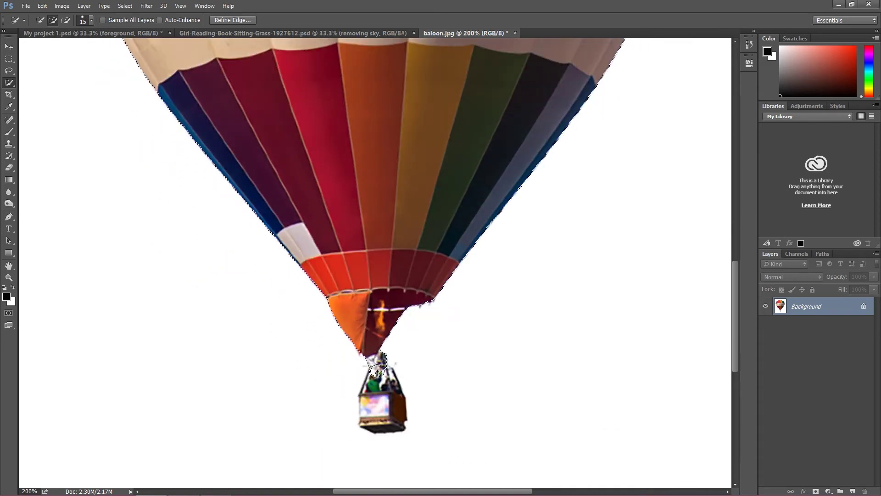
{"action": "left_click", "coordinate": [376, 405]}
{"action": "left_click", "coordinate": [375, 411]}
{"action": "key", "text": "ctrl+minus"}
{"action": "key", "text": "ctrl+minus"}
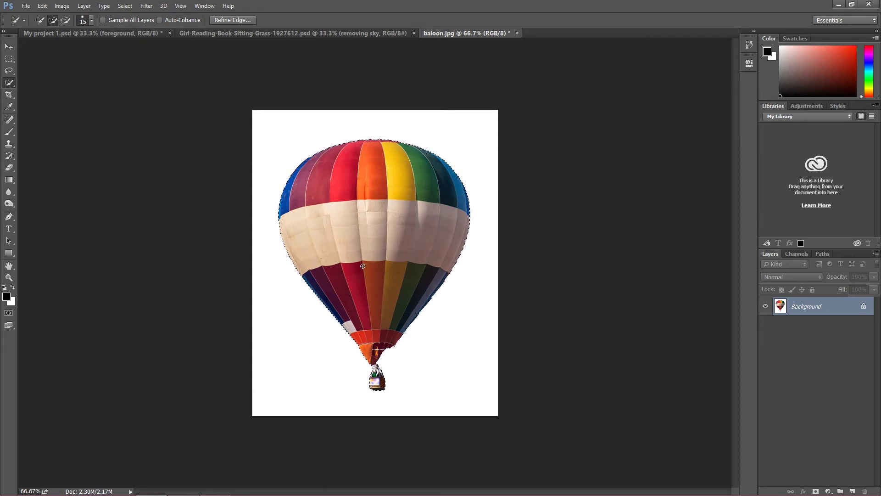
Cut the balloon onto its own layer with Layer Via Cut and hide the white Background.
{"action": "right_click", "coordinate": [349, 232]}
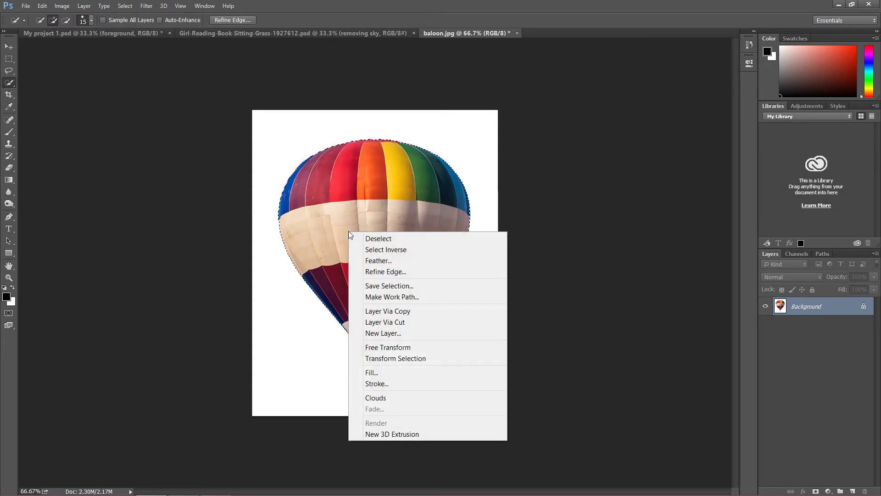
{"action": "left_click", "coordinate": [399, 322]}
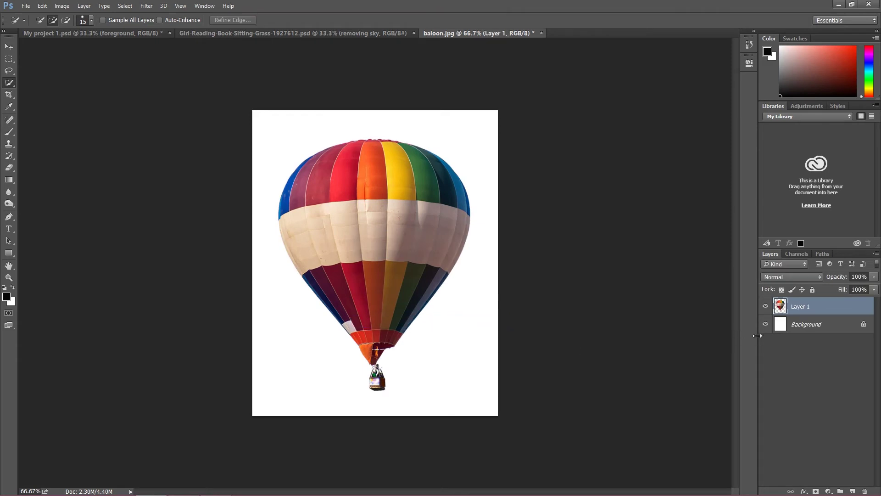
{"action": "left_click", "coordinate": [765, 324]}
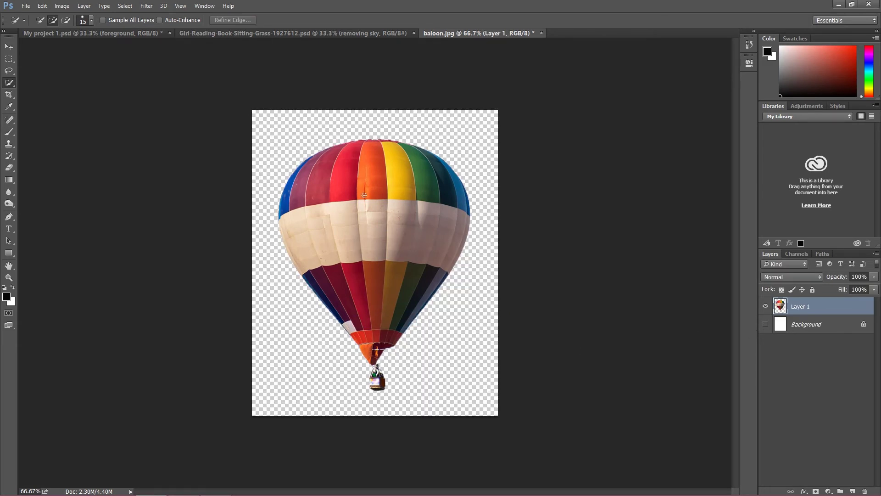
{"action": "left_click", "coordinate": [9, 47]}
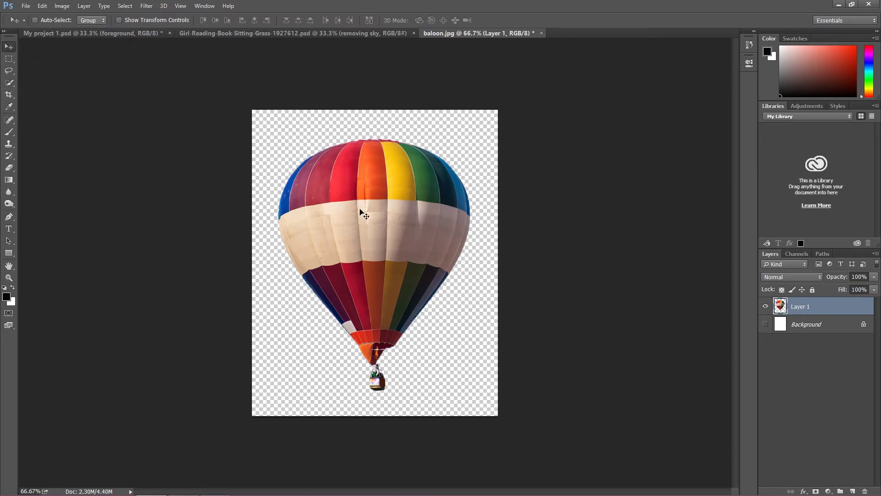
Drag the balloon into the My project composite and place it in the upper-left sky.
{"action": "left_click_drag", "start_coordinate": [383, 209], "coordinate": [163, 105]}
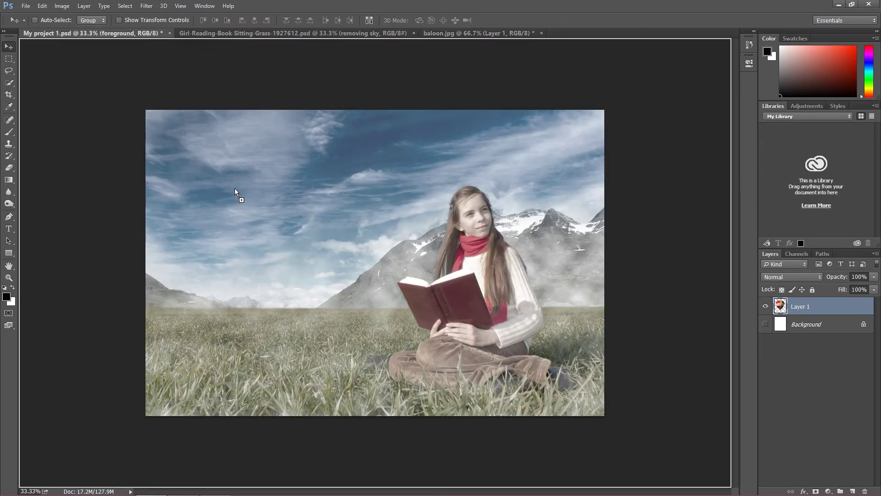
{"action": "mouse_move", "coordinate": [260, 205]}
{"action": "left_mouse_down"}
{"action": "mouse_move", "coordinate": [278, 201]}
{"action": "mouse_move", "coordinate": [277, 207]}
{"action": "left_mouse_up"}
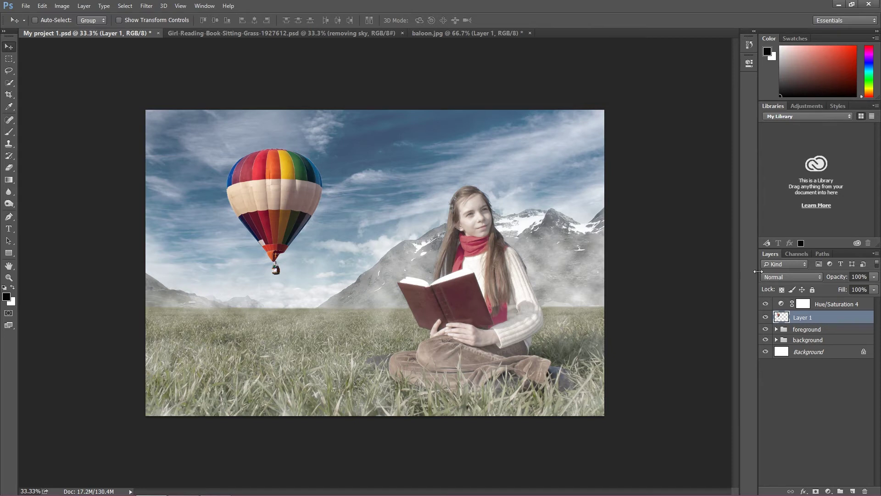
{"action": "double_click", "coordinate": [799, 317]}
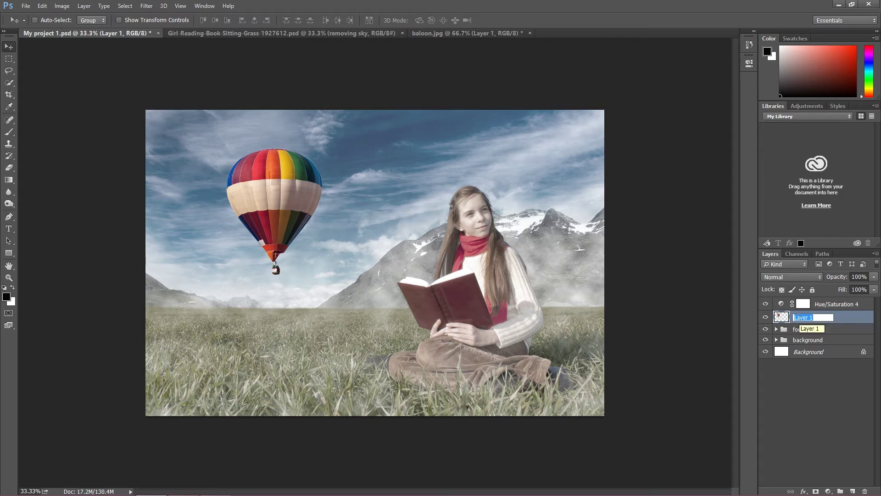
Name Layer 1 'baloon' and move it into the background group above the clouds.
{"action": "type", "text": "baloon"}
{"action": "key", "text": "Return"}
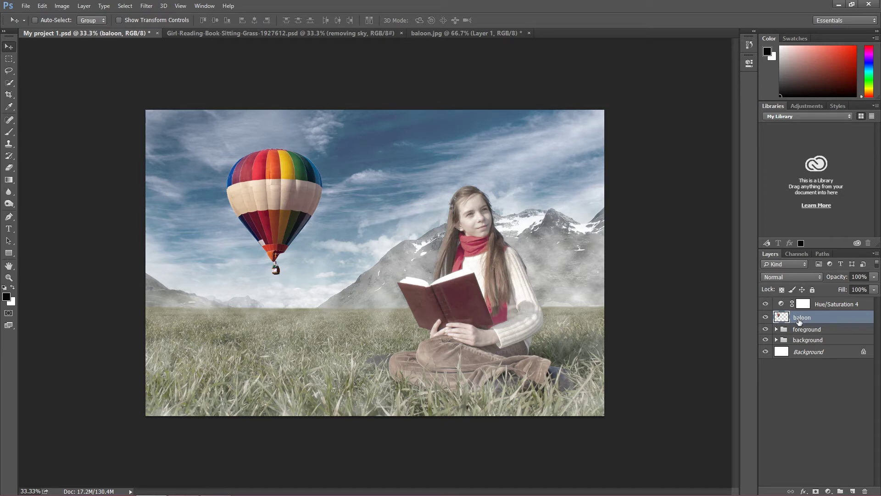
{"action": "left_click", "coordinate": [776, 340]}
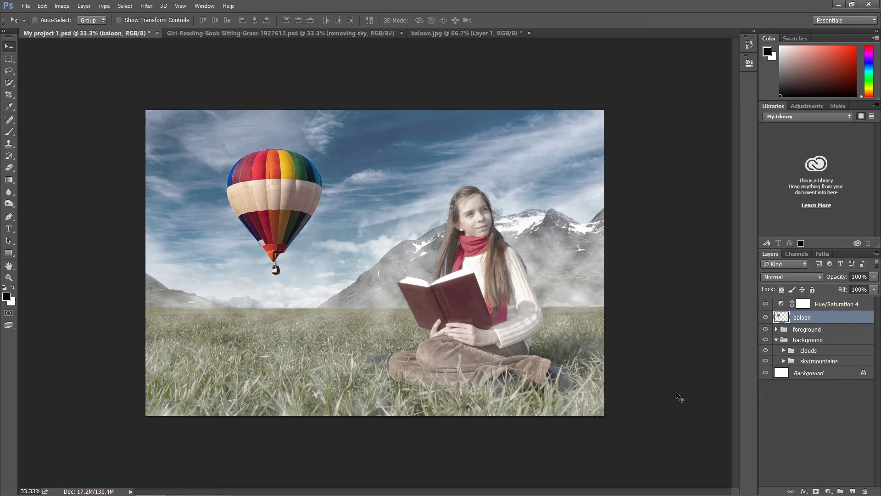
{"action": "left_click_drag", "start_coordinate": [809, 318], "coordinate": [833, 345]}
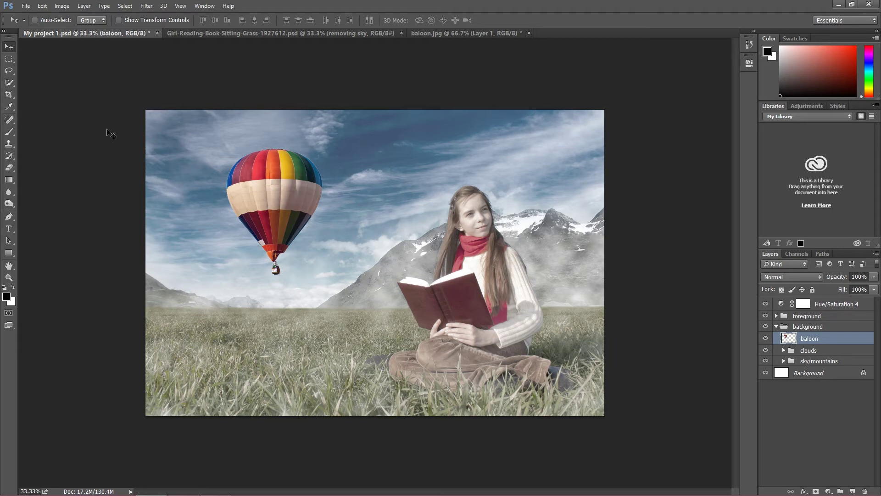
{"action": "left_click", "coordinate": [10, 59]}
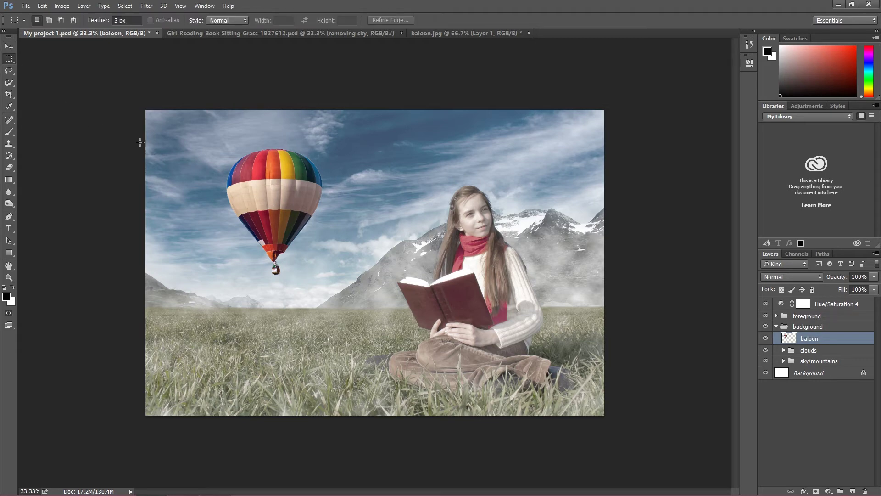
Warp the balloon via Free Transform, pulling in its right side and reshaping its left and top-left edges.
{"action": "right_click", "coordinate": [299, 219]}
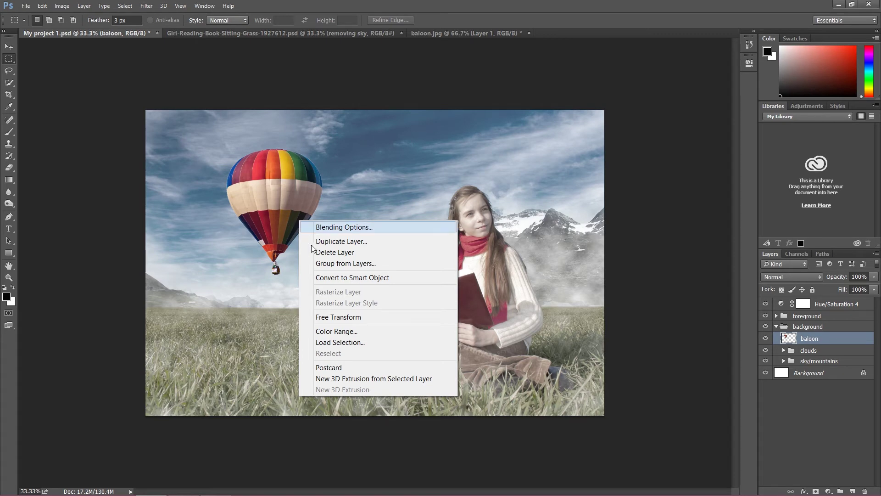
{"action": "left_click", "coordinate": [341, 316]}
{"action": "right_click", "coordinate": [301, 222]}
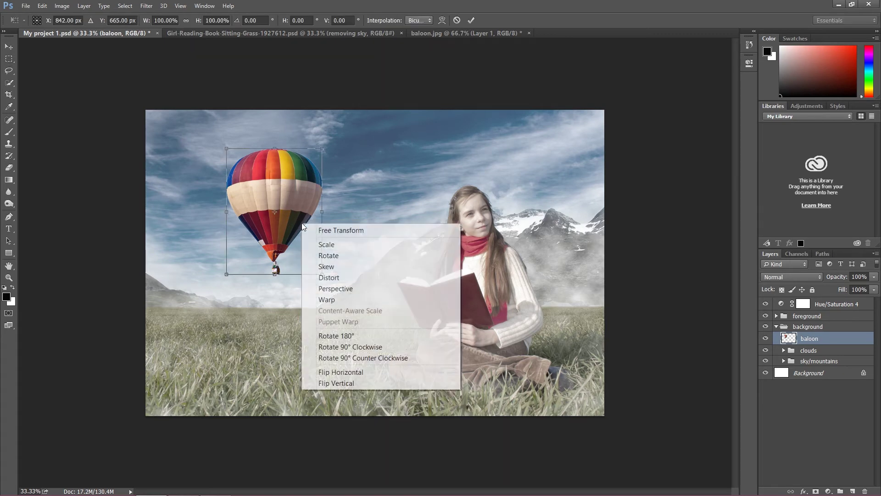
{"action": "left_click", "coordinate": [328, 299]}
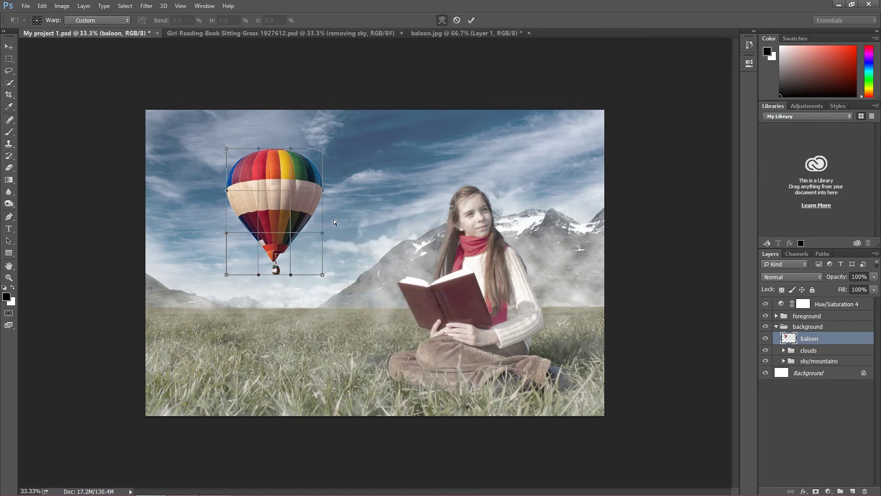
{"action": "left_click_drag", "start_coordinate": [323, 233], "coordinate": [307, 231]}
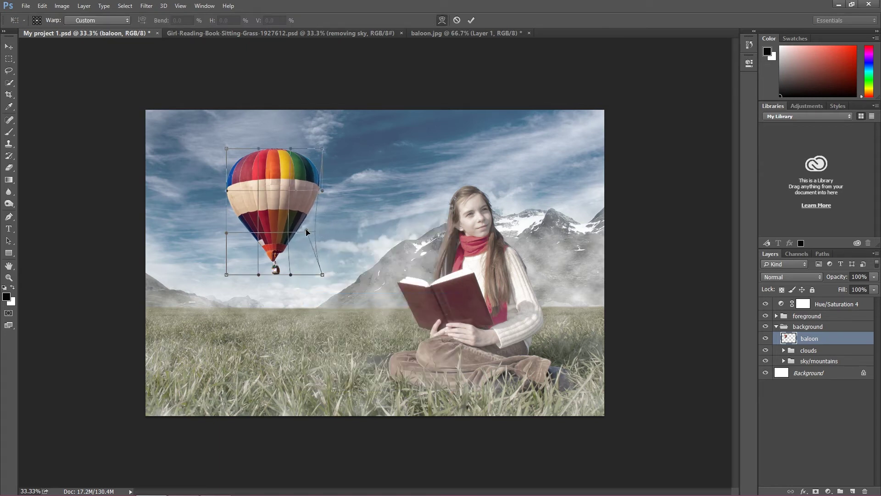
{"action": "left_click_drag", "start_coordinate": [322, 191], "coordinate": [314, 191]}
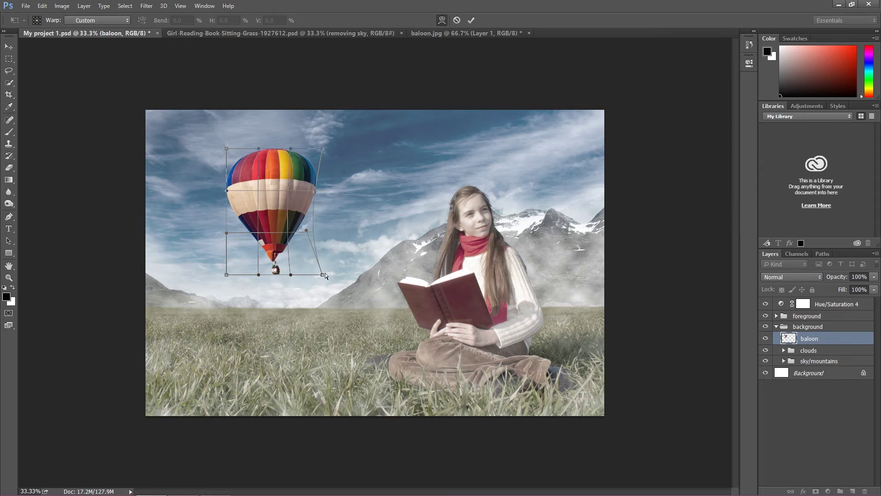
{"action": "left_click_drag", "start_coordinate": [323, 276], "coordinate": [300, 282]}
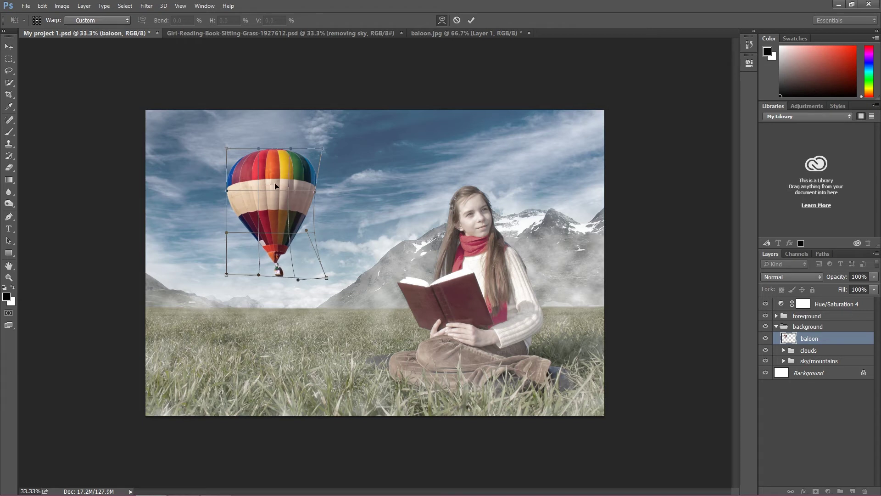
{"action": "left_click_drag", "start_coordinate": [270, 190], "coordinate": [289, 187]}
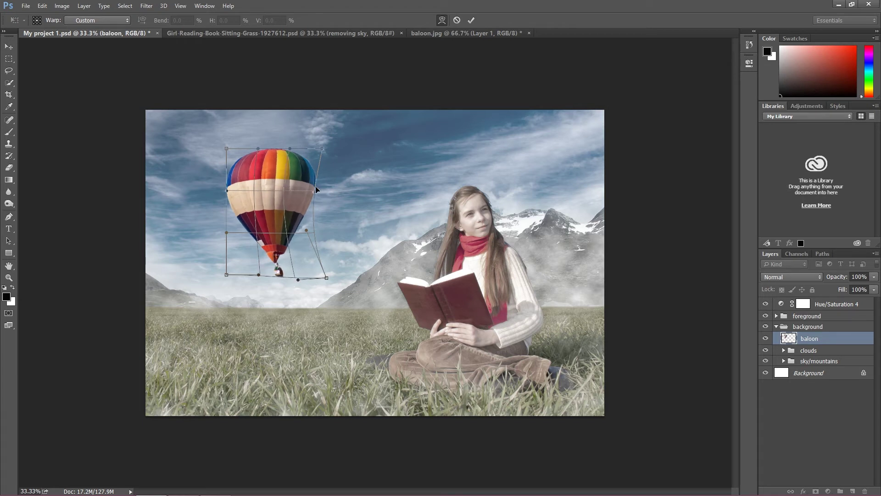
{"action": "left_click_drag", "start_coordinate": [315, 185], "coordinate": [306, 193]}
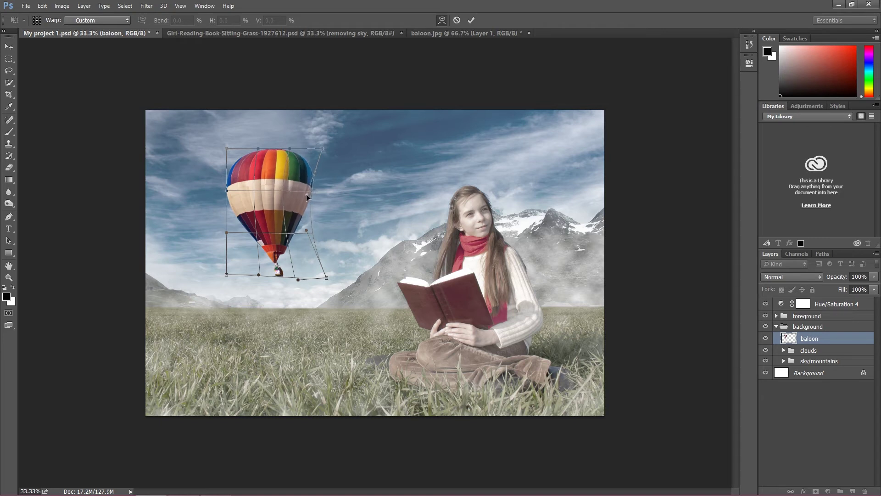
{"action": "left_click_drag", "start_coordinate": [222, 184], "coordinate": [223, 181]}
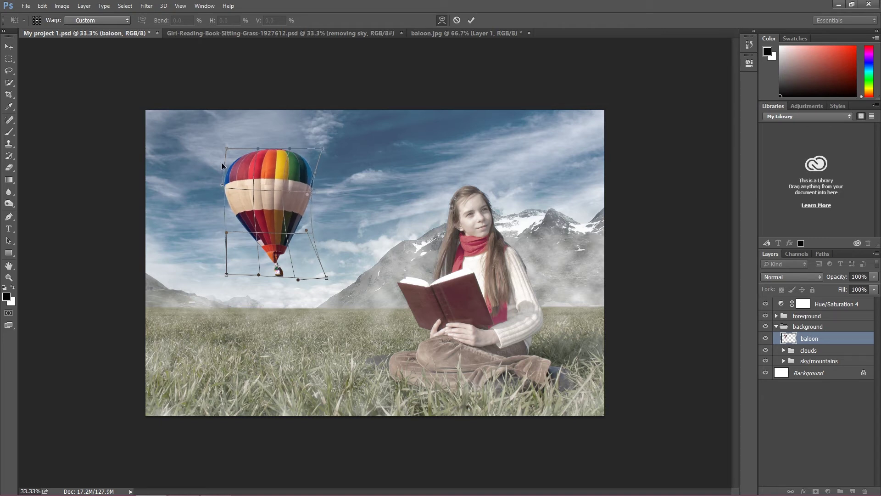
{"action": "left_click_drag", "start_coordinate": [225, 148], "coordinate": [224, 147]}
{"action": "left_click", "coordinate": [8, 61]}
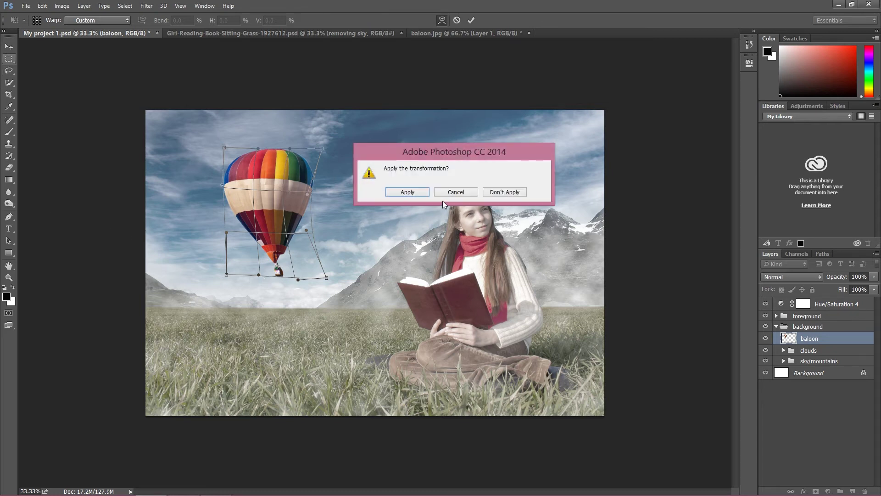
Apply the warp and add a Hue/Saturation adjustment with Saturation -42 and slightly raised Lightness.
{"action": "left_click", "coordinate": [419, 192]}
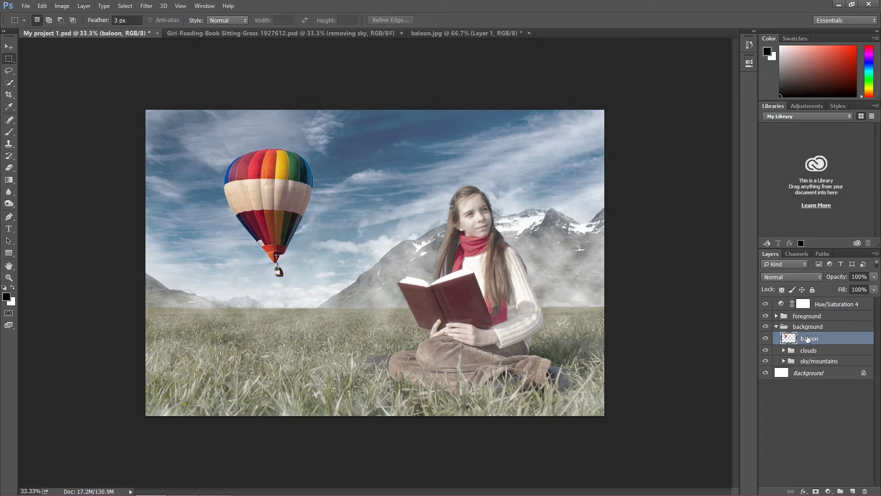
{"action": "left_click", "coordinate": [829, 491]}
{"action": "left_click", "coordinate": [825, 374]}
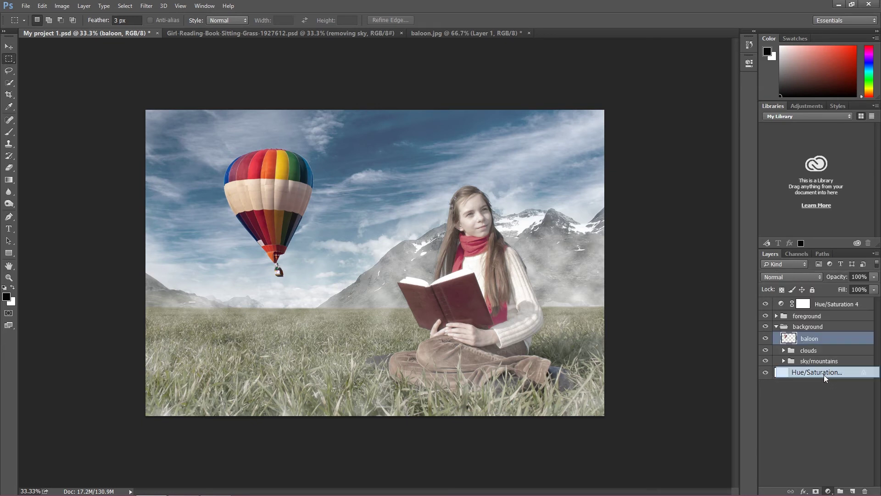
{"action": "left_click_drag", "start_coordinate": [656, 140], "coordinate": [646, 140]}
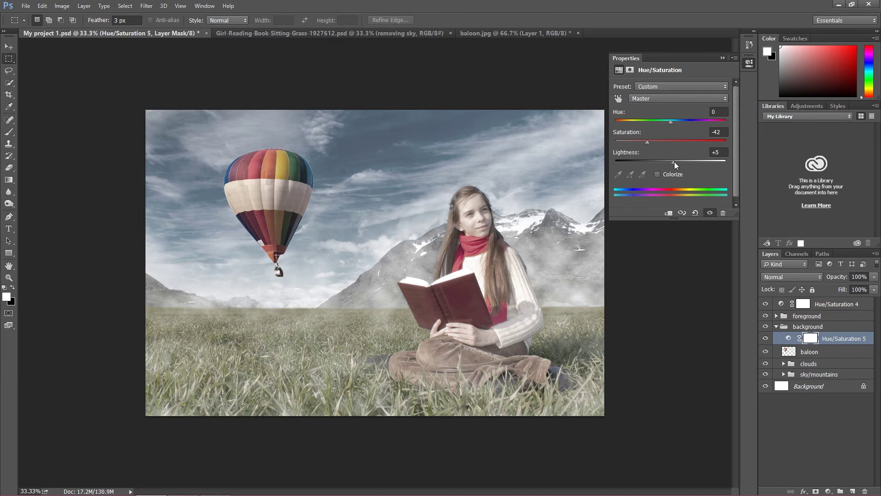
{"action": "left_click_drag", "start_coordinate": [675, 163], "coordinate": [676, 163]}
{"action": "left_click", "coordinate": [723, 57]}
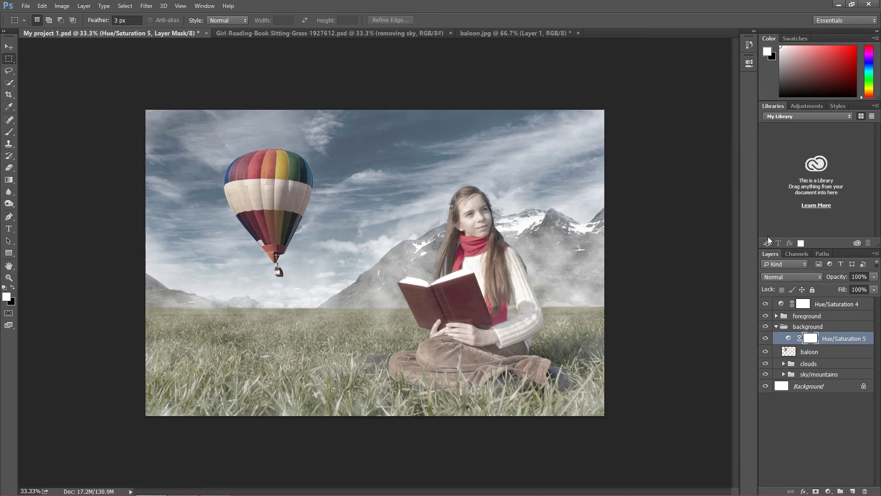
Clip Hue/Saturation 5 to the baloon layer and set its Lightness to +7.
{"action": "right_click", "coordinate": [831, 339]}
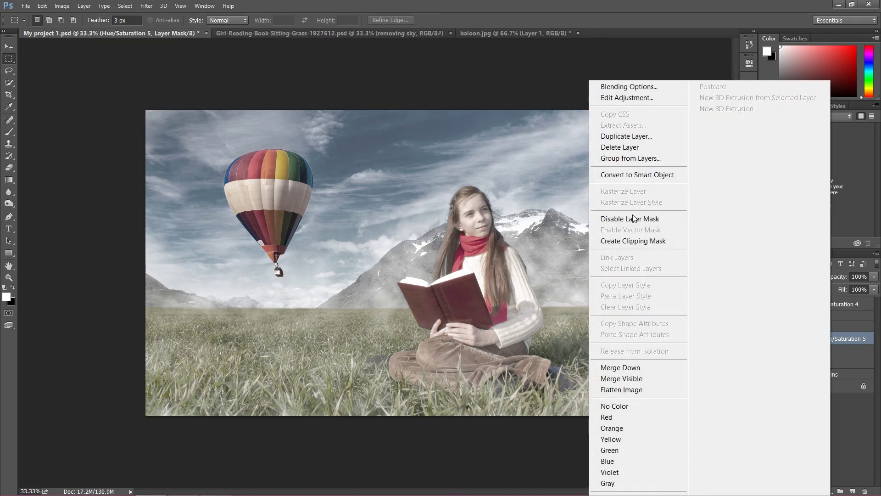
{"action": "left_click", "coordinate": [633, 241]}
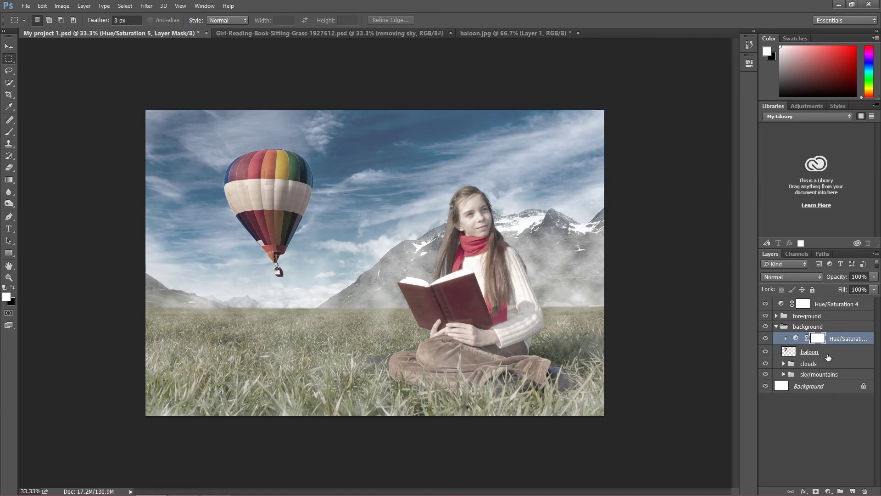
{"action": "double_click", "coordinate": [834, 339]}
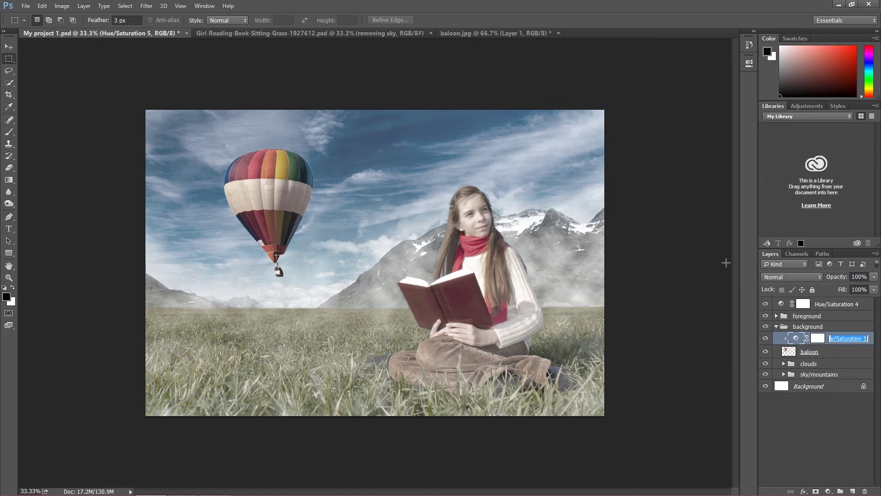
{"action": "double_click", "coordinate": [818, 338]}
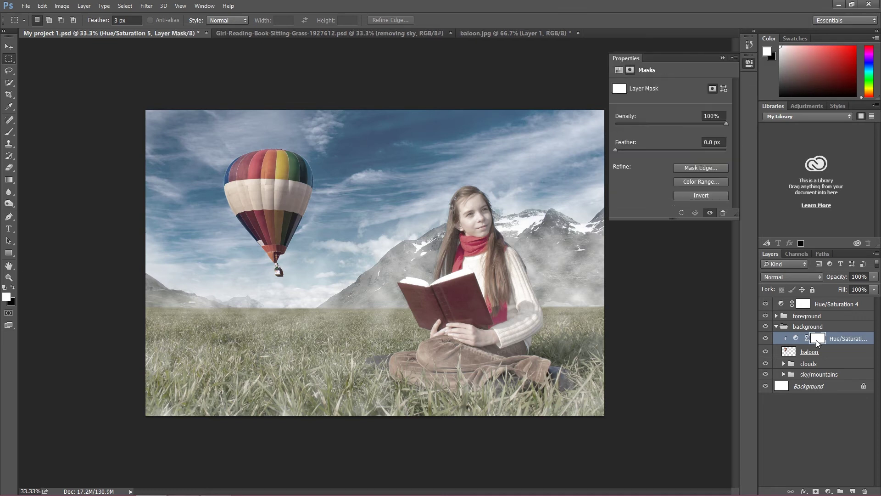
{"action": "left_click", "coordinate": [619, 70]}
{"action": "left_click", "coordinate": [670, 164]}
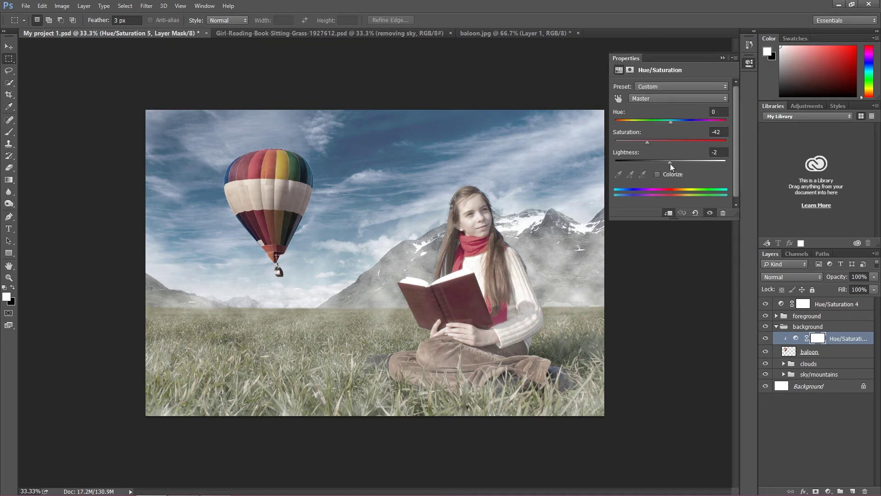
{"action": "left_click_drag", "start_coordinate": [673, 162], "coordinate": [678, 161]}
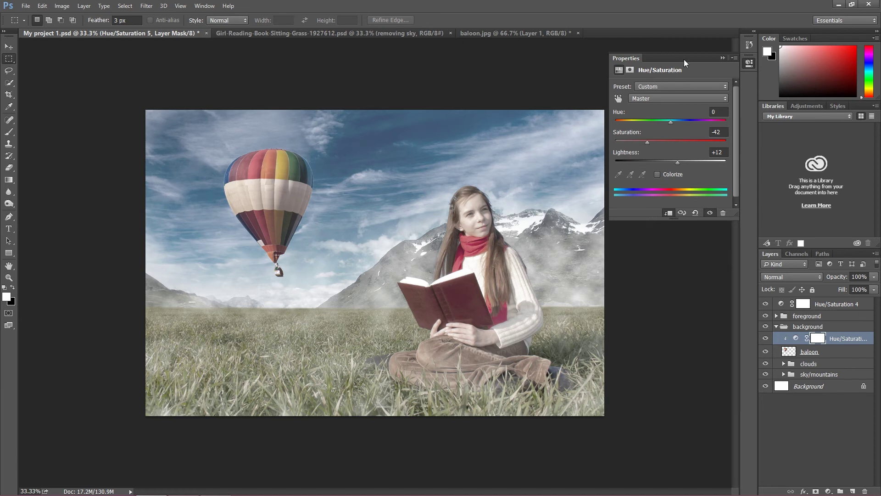
{"action": "left_click_drag", "start_coordinate": [676, 162], "coordinate": [675, 163]}
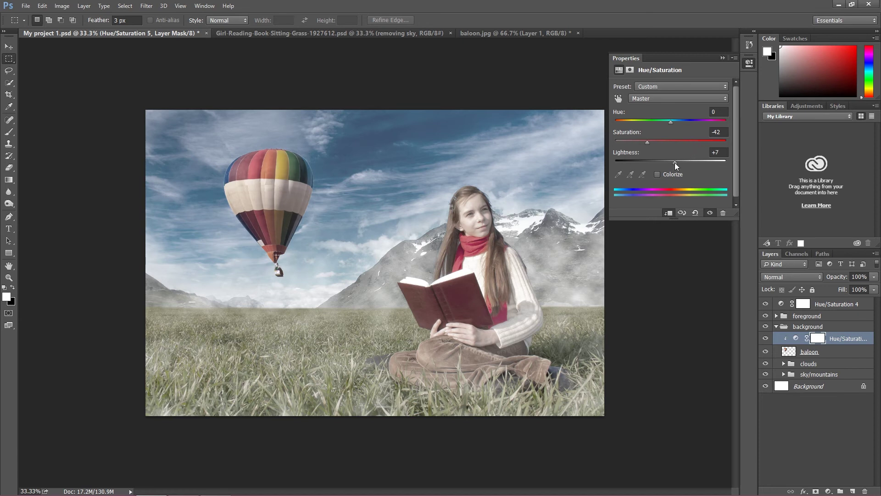
{"action": "left_click", "coordinate": [723, 59]}
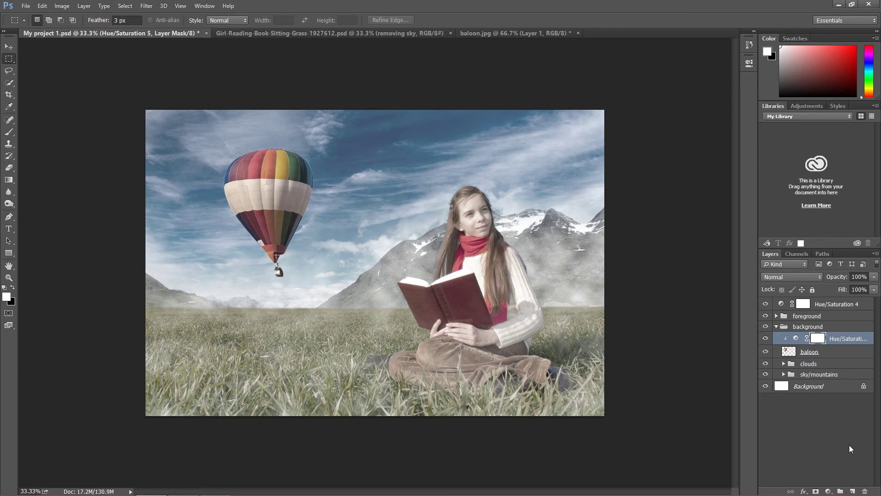
Create a layer named 'smoke baloon' and fill it using Filter > Render > Clouds.
{"action": "left_click", "coordinate": [853, 490]}
{"action": "double_click", "coordinate": [810, 340]}
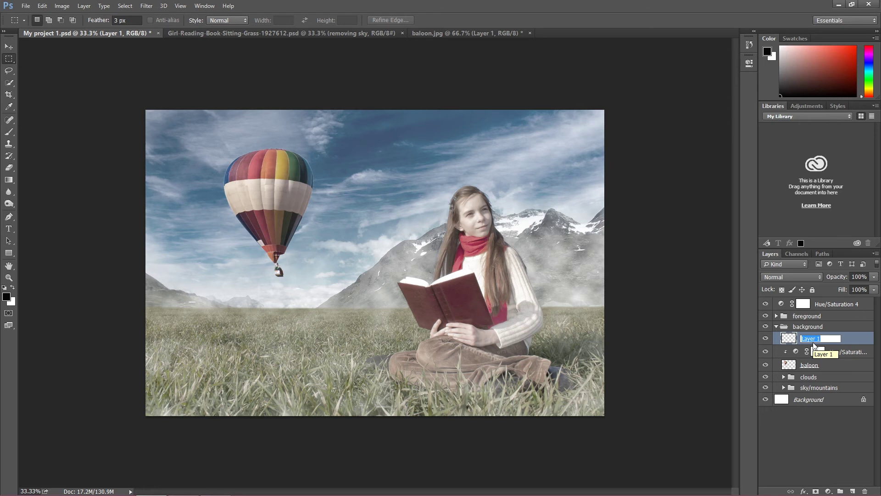
{"action": "type", "text": "smoke baloon"}
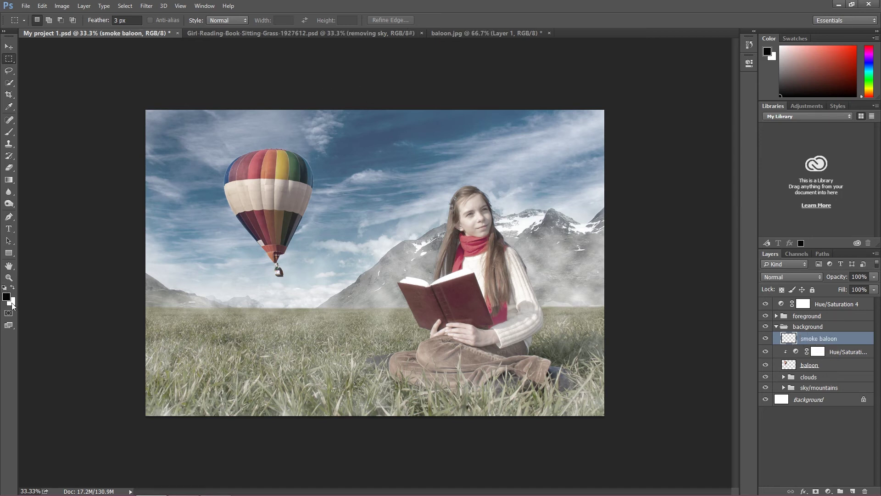
{"action": "left_click", "coordinate": [146, 6]}
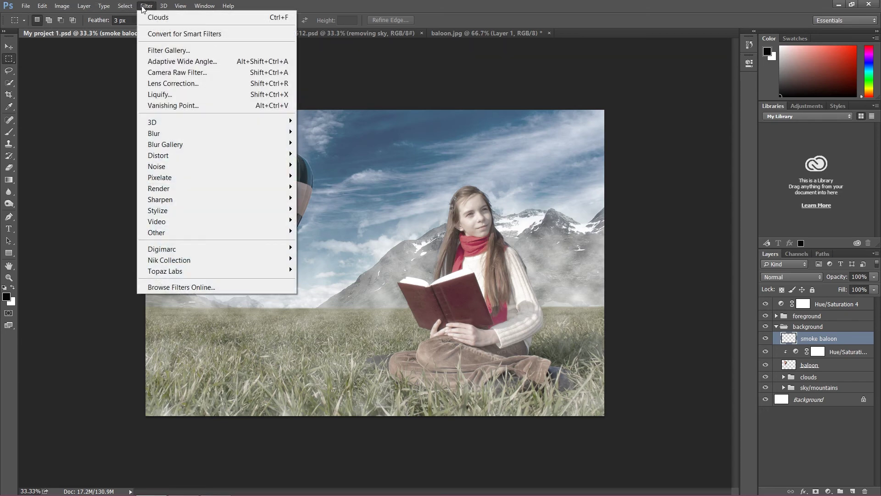
{"action": "mouse_move", "coordinate": [188, 192]}
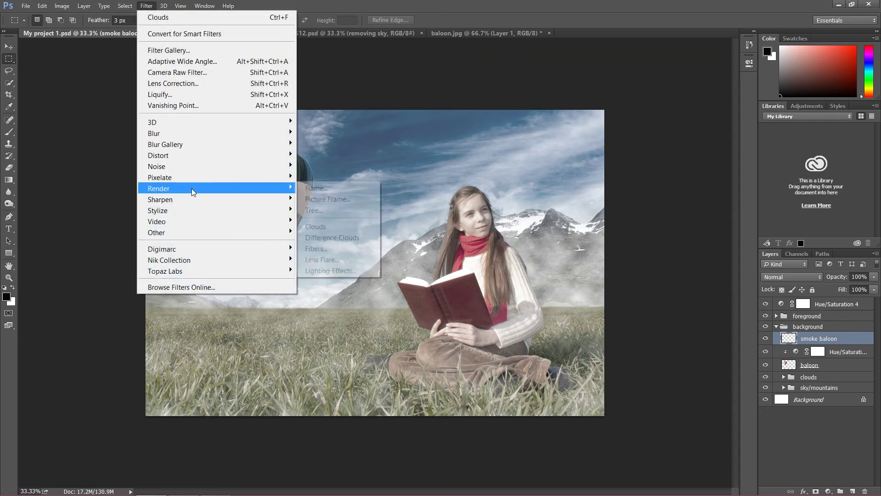
{"action": "left_click", "coordinate": [334, 226]}
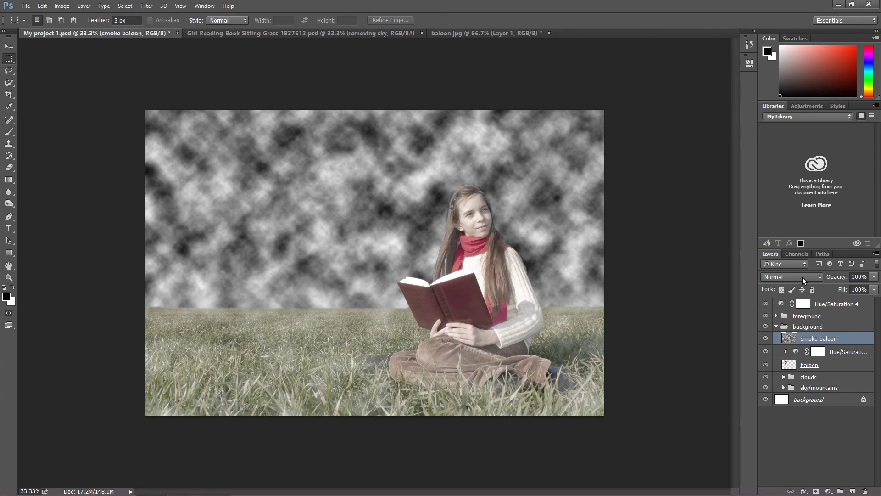
Switch the smoke baloon layer to Screen blending and give it an inverted, all-black layer mask.
{"action": "left_click", "coordinate": [802, 277]}
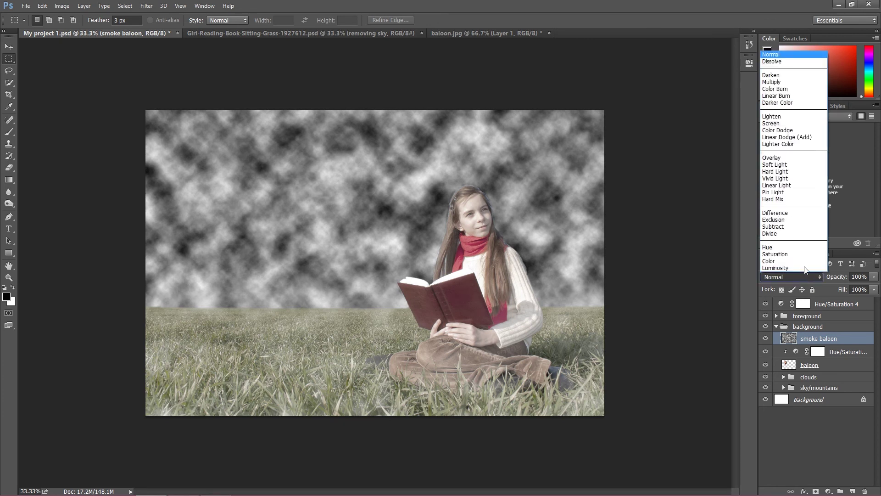
{"action": "left_click", "coordinate": [781, 124]}
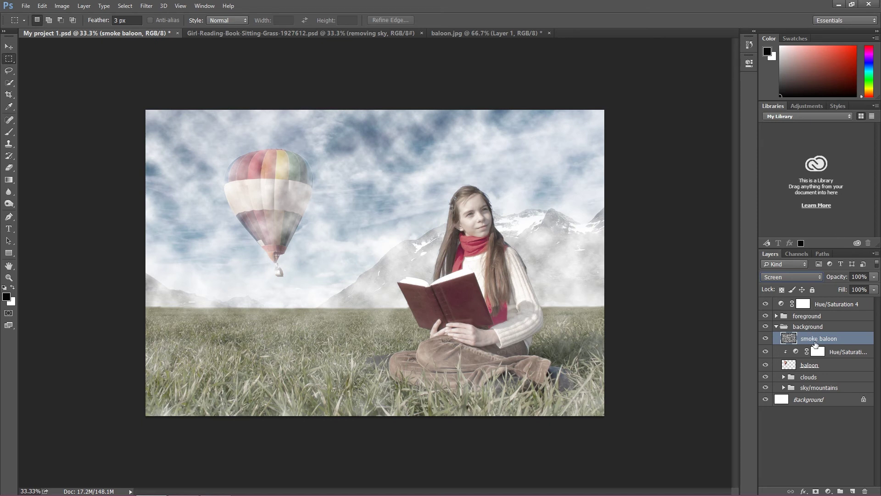
{"action": "left_click", "coordinate": [816, 491]}
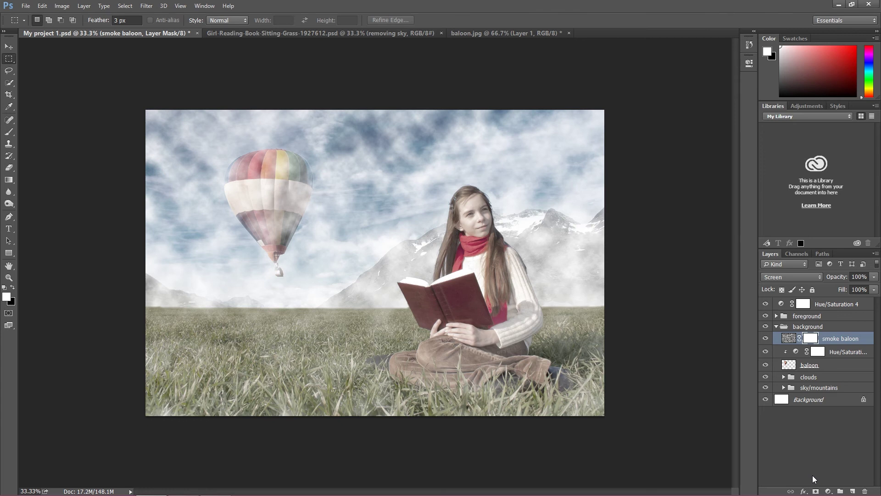
{"action": "key", "text": "ctrl+i"}
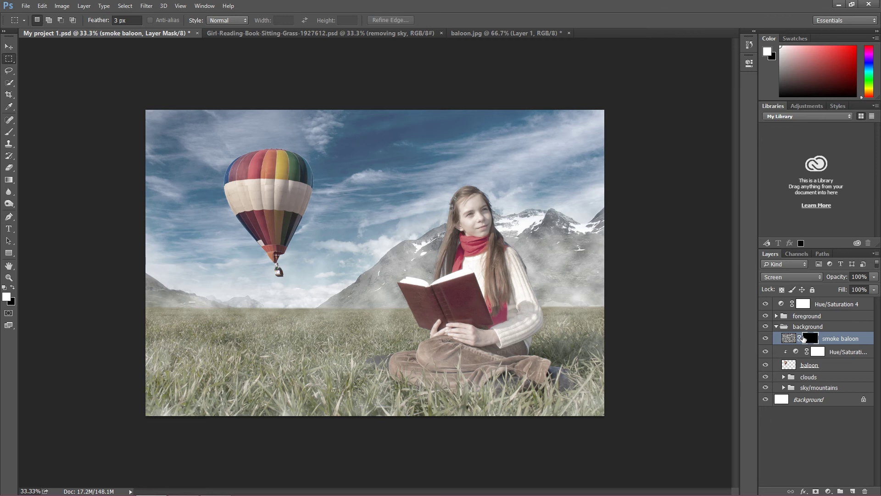
Paint white on the mask with the Brush to reveal smoke over the balloon's top and lower part.
{"action": "left_click", "coordinate": [13, 132]}
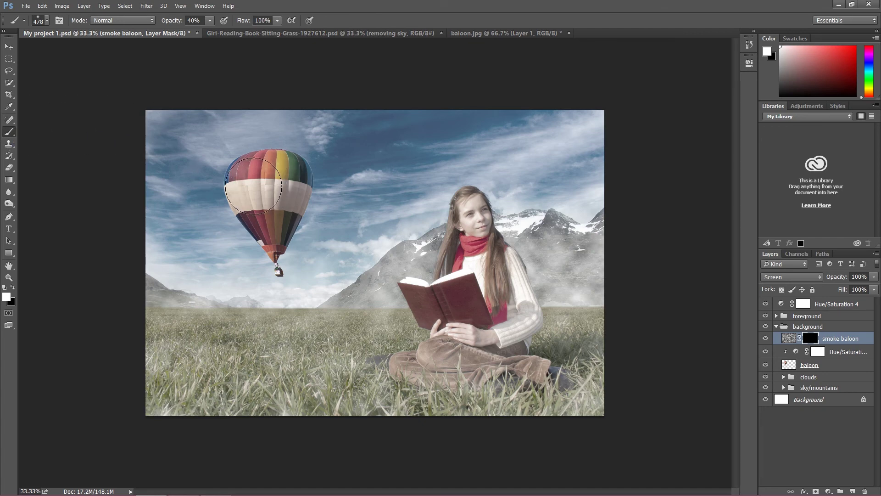
{"action": "left_click", "coordinate": [6, 297]}
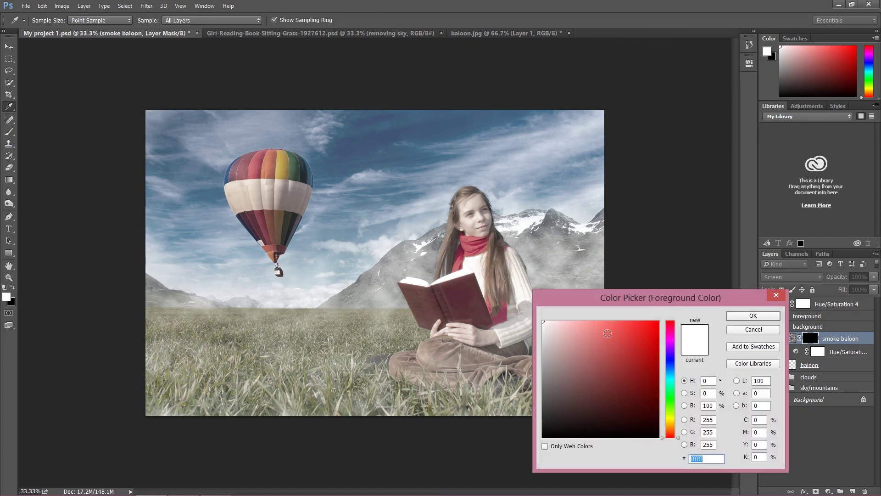
{"action": "left_click", "coordinate": [741, 317]}
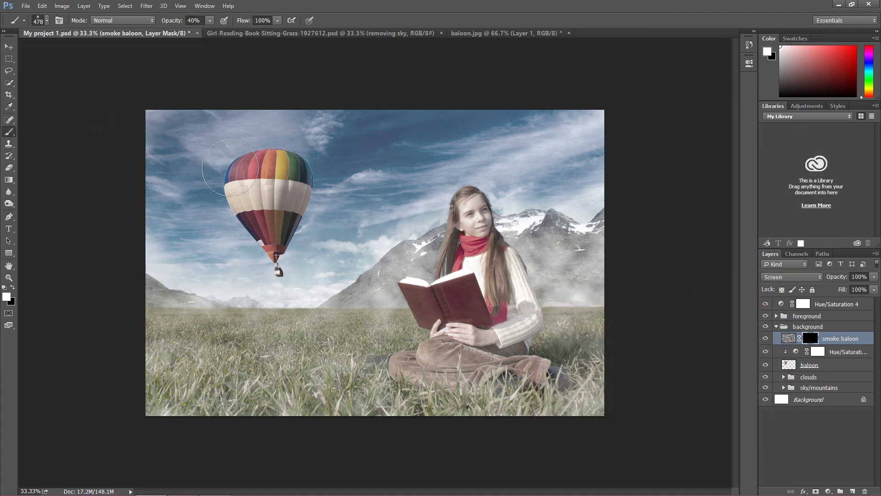
{"action": "mouse_move", "coordinate": [276, 239]}
{"action": "left_mouse_down"}
{"action": "mouse_move", "coordinate": [276, 248]}
{"action": "mouse_move", "coordinate": [269, 222]}
{"action": "mouse_move", "coordinate": [240, 195]}
{"action": "mouse_move", "coordinate": [243, 181]}
{"action": "mouse_move", "coordinate": [301, 186]}
{"action": "mouse_move", "coordinate": [266, 171]}
{"action": "mouse_move", "coordinate": [241, 184]}
{"action": "mouse_move", "coordinate": [253, 216]}
{"action": "left_mouse_up"}
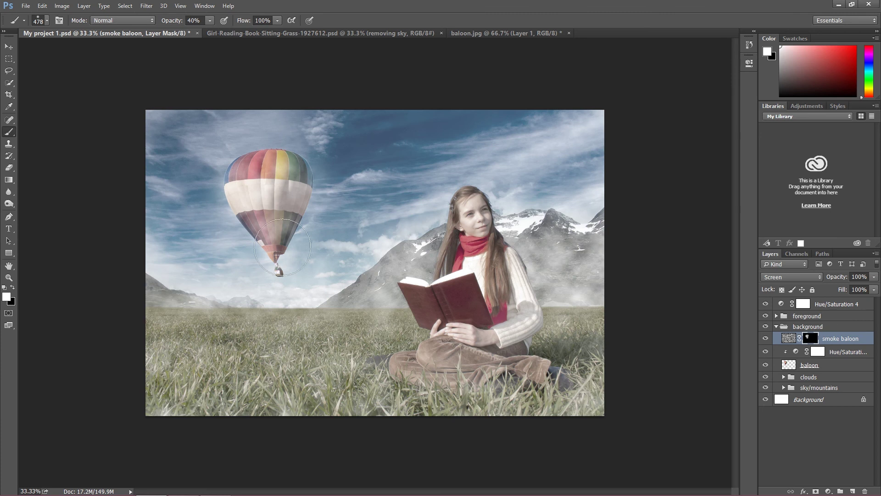
{"action": "left_click_drag", "start_coordinate": [252, 252], "coordinate": [246, 229]}
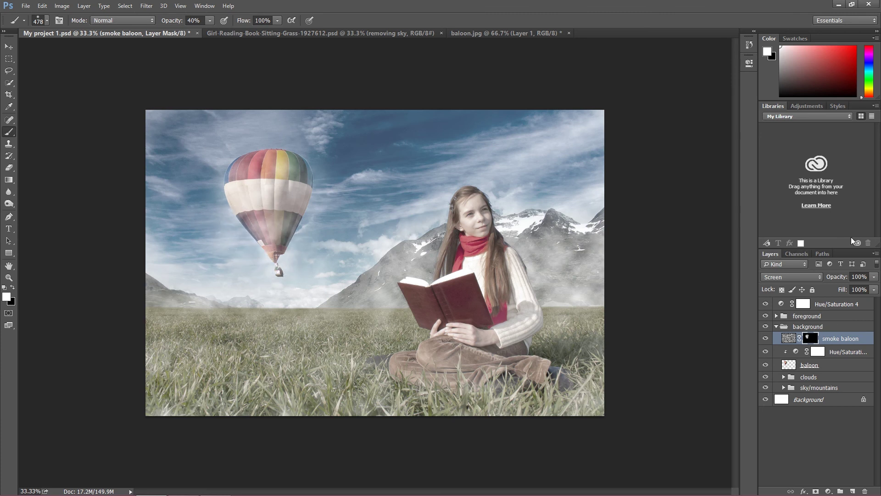
Lower the smoke baloon layer's opacity to 81%.
{"action": "left_click", "coordinate": [874, 277]}
{"action": "left_click_drag", "start_coordinate": [874, 287], "coordinate": [867, 290]}
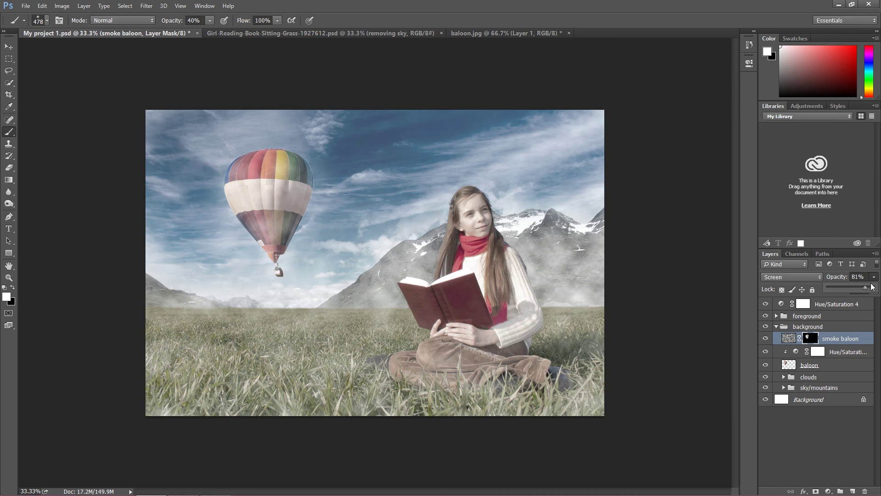
{"action": "left_click", "coordinate": [875, 279]}
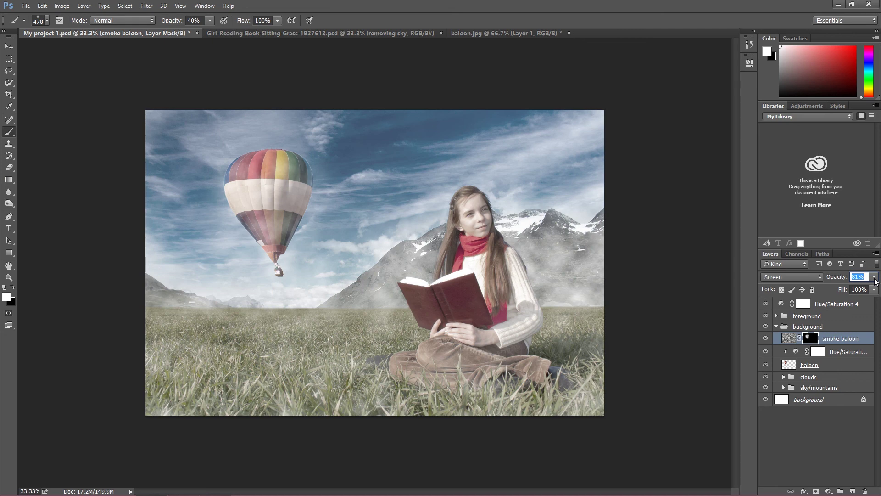
Group the smoke baloon, Hue/Saturation and baloon layers as 'baloon', then collapse the background group.
{"action": "left_click", "coordinate": [838, 367]}
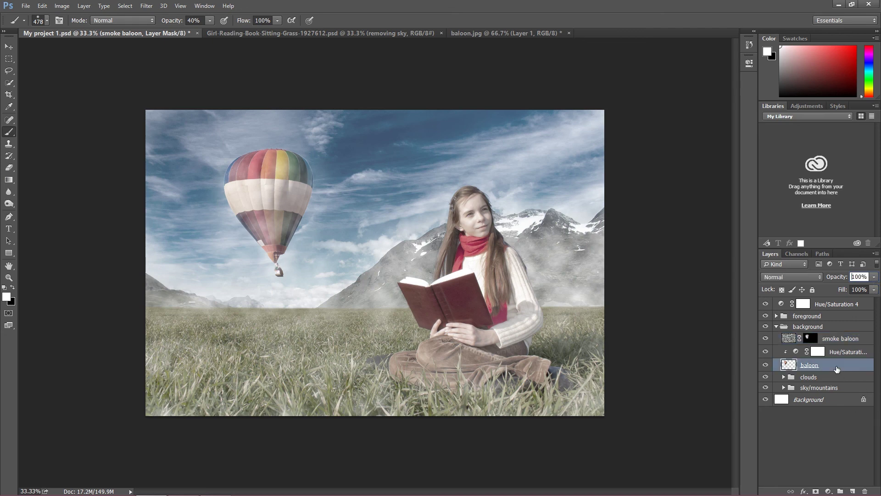
{"action": "left_click", "coordinate": [840, 340], "text": "shift"}
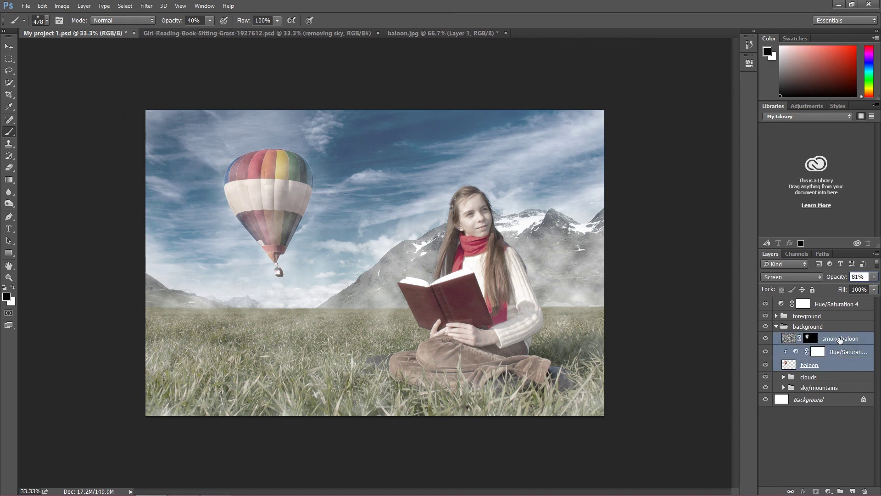
{"action": "right_click", "coordinate": [840, 339]}
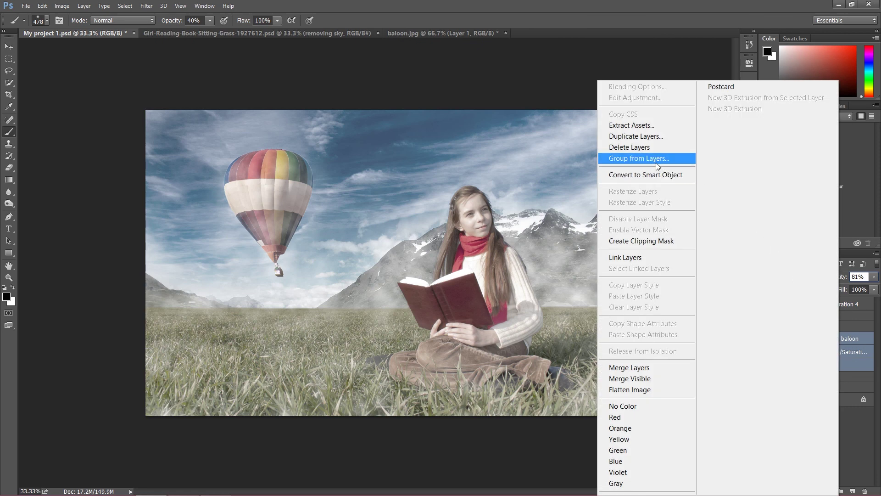
{"action": "left_click", "coordinate": [853, 341]}
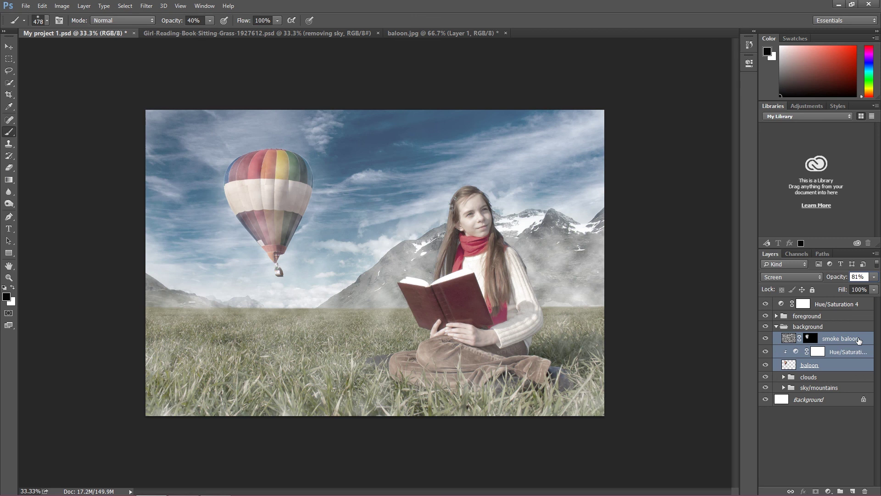
{"action": "key", "text": "ctrl+g"}
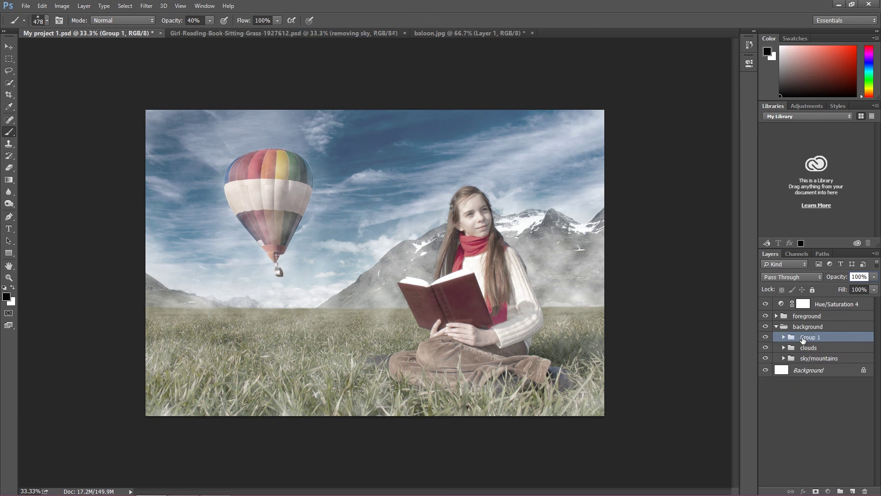
{"action": "double_click", "coordinate": [803, 338]}
{"action": "type", "text": "baloon"}
{"action": "key", "text": "Return"}
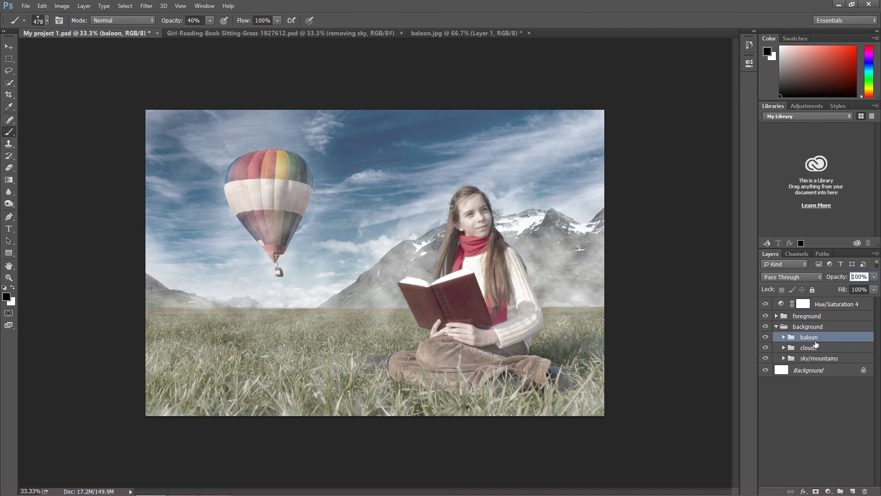
{"action": "left_click", "coordinate": [776, 327]}
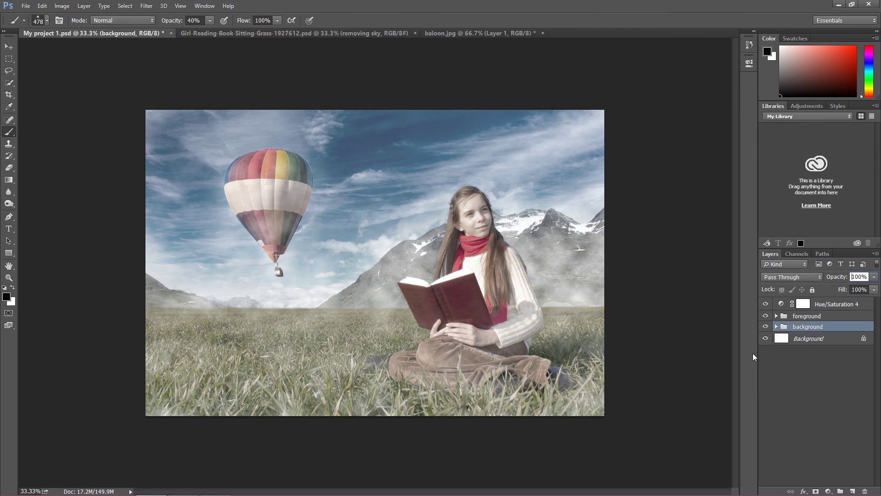